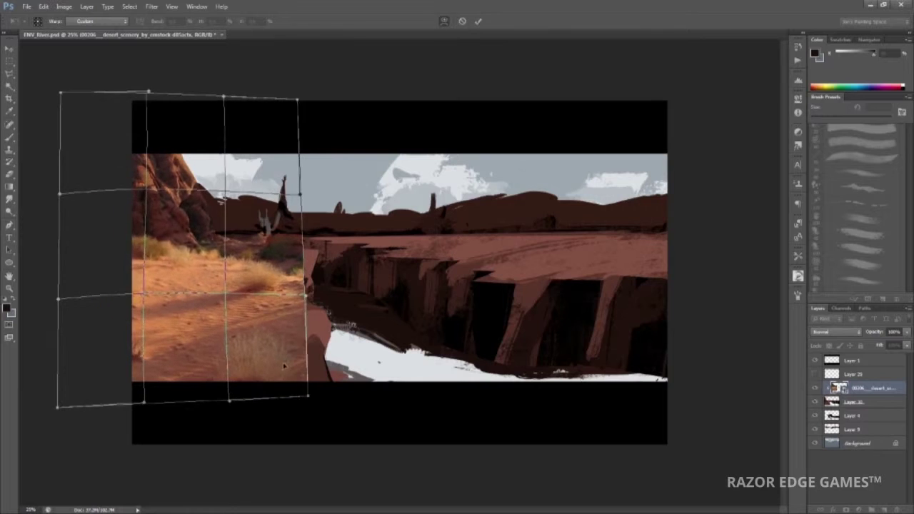
# Commit the warp on the desert photo and mask out its background beyond the sandy foreground
pyautogui.press('b')
pyautogui.press('d')
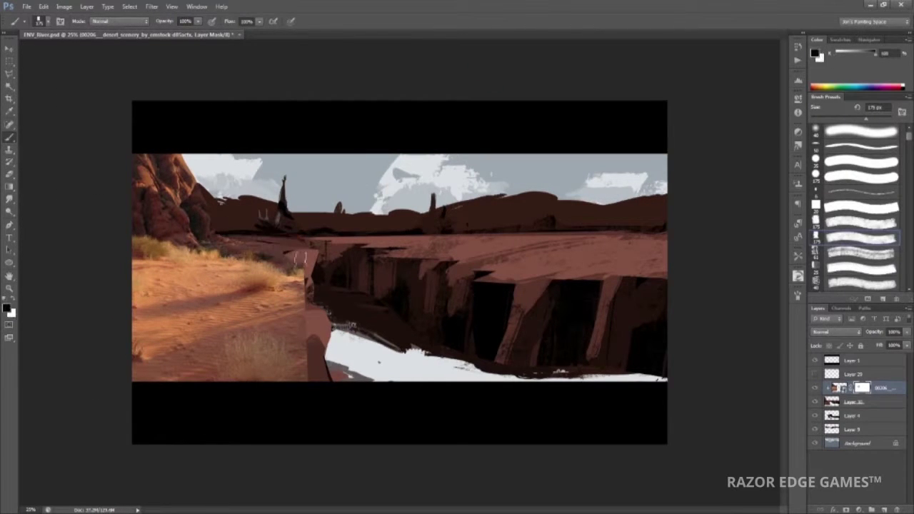
# Place the river canyon photo 1898612 into the document
pyautogui.click(27, 7)
pyautogui.click(32, 147)
pyautogui.click(576, 373)
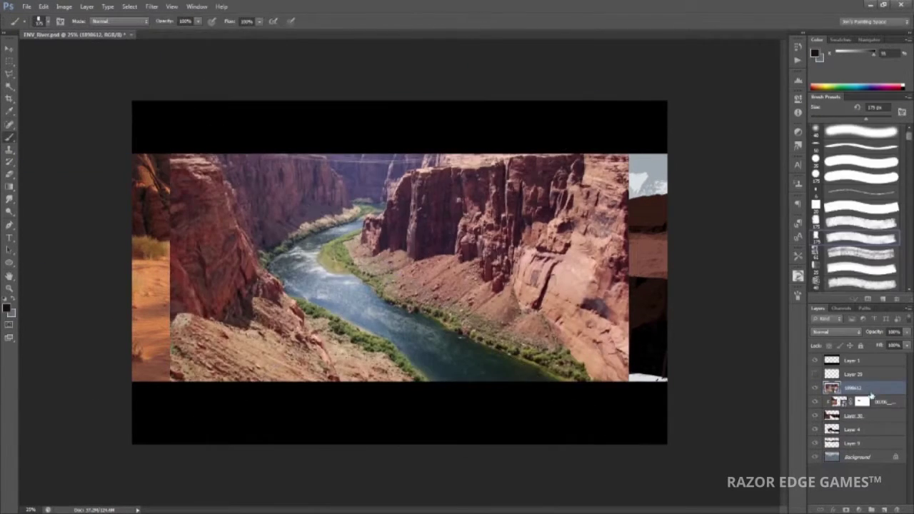
pyautogui.press('Return')
# Stretch the river canyon photo wider and lower so its river follows the painted riverbed
pyautogui.hotkey('ctrl', 't')
pyautogui.moveTo(147, 481); pyautogui.dragTo(95, 489)
pyautogui.moveTo(618, 465); pyautogui.dragTo(690, 492)
pyautogui.moveTo(633, 153); pyautogui.dragTo(670, 189)
pyautogui.moveTo(148, 155); pyautogui.dragTo(124, 181)
pyautogui.moveTo(689, 492); pyautogui.dragTo(718, 482)
pyautogui.moveTo(97, 492); pyautogui.dragTo(46, 502)
pyautogui.press('Return')
# Adjust the river photo with Hue/Saturation and mask its upper part off the sky and distant hills
pyautogui.press('b')
pyautogui.hotkey('ctrl', 'u')
pyautogui.press('Escape')
pyautogui.hotkey('ctrl', 'u')
pyautogui.press('Escape')
pyautogui.click(846, 509)
pyautogui.moveTo(682, 201); pyautogui.dragTo(357, 207)
pyautogui.moveTo(243, 191)
pyautogui.mouseDown()
pyautogui.moveTo(346, 210)
pyautogui.moveTo(200, 196)
pyautogui.mouseUp()
pyautogui.moveTo(300, 214); pyautogui.dragTo(642, 207)
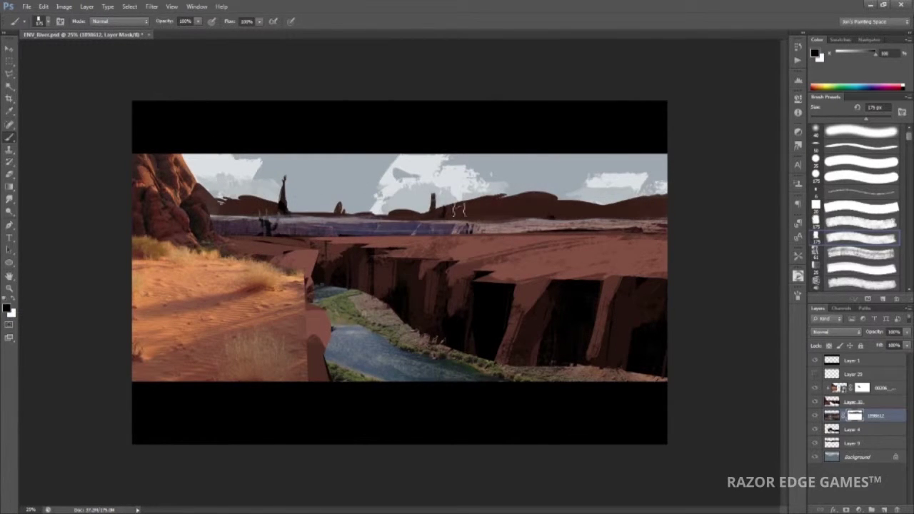
# Place the canyon photo 1898612 again at a reduced size and copy its large red cliff onto a separate layer
pyautogui.click(839, 388)
pyautogui.click(26, 6)
pyautogui.click(50, 215)
pyautogui.doubleClick(456, 236)
pyautogui.moveTo(667, 271); pyautogui.dragTo(557, 179)
pyautogui.press('Return')
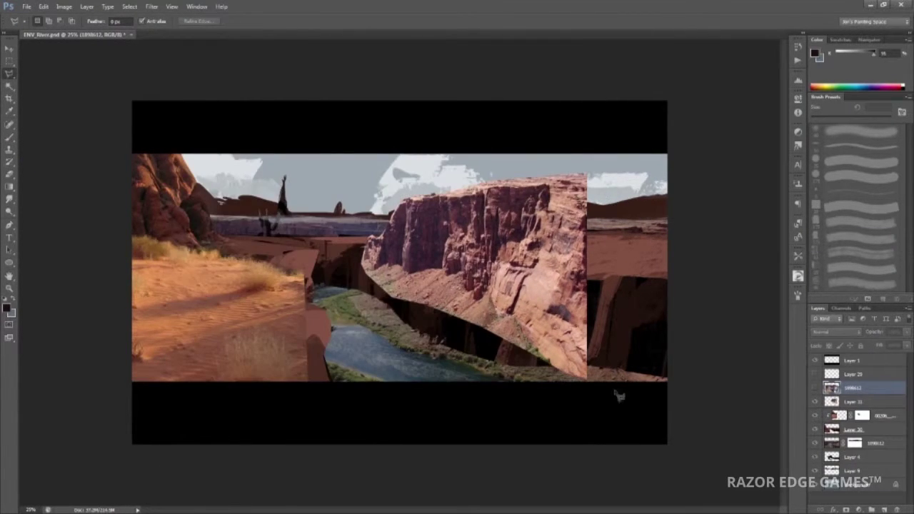
# Copy the desert photo's red rocks onto a new layer and match the cut-out cliff's colour to them with Match Color
pyautogui.hotkey('alt', '[')
pyautogui.hotkey('ctrl', 'j')
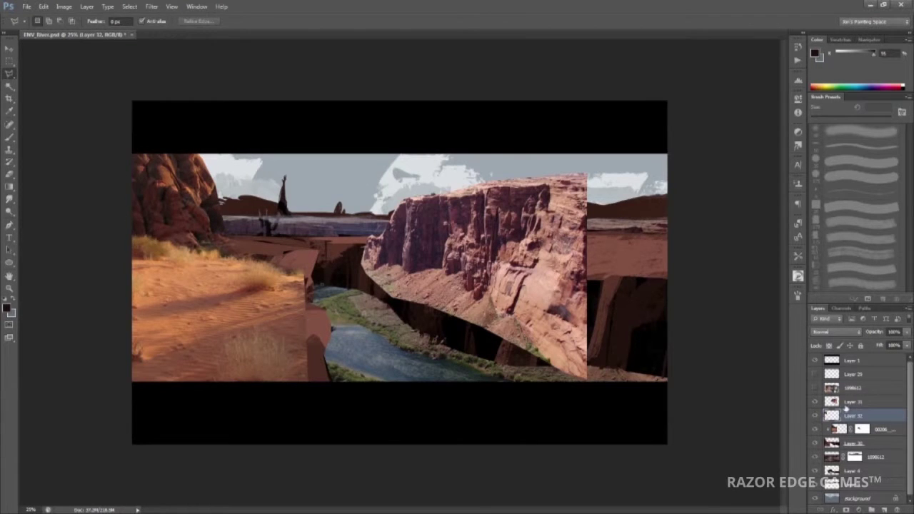
pyautogui.click(26, 6)
pyautogui.click(215, 228)
pyautogui.click(682, 382)
pyautogui.click(671, 400)
pyautogui.moveTo(697, 252); pyautogui.dragTo(717, 252)
pyautogui.press('Return')
# Stretch and slightly rotate the cut-out cliff so it fills the far bank above the river
pyautogui.press('l')
pyautogui.hotkey('ctrl', 't')
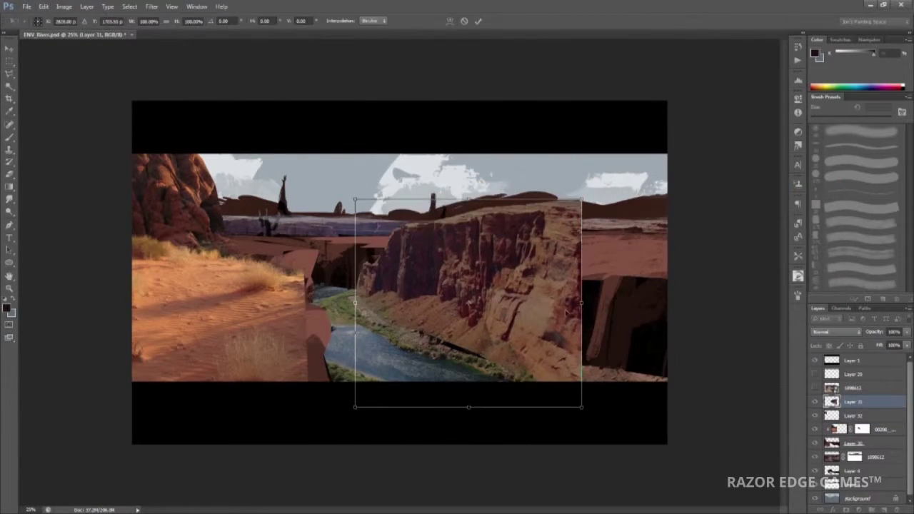
pyautogui.moveTo(582, 303); pyautogui.dragTo(714, 294)
pyautogui.moveTo(314, 199); pyautogui.dragTo(318, 203)
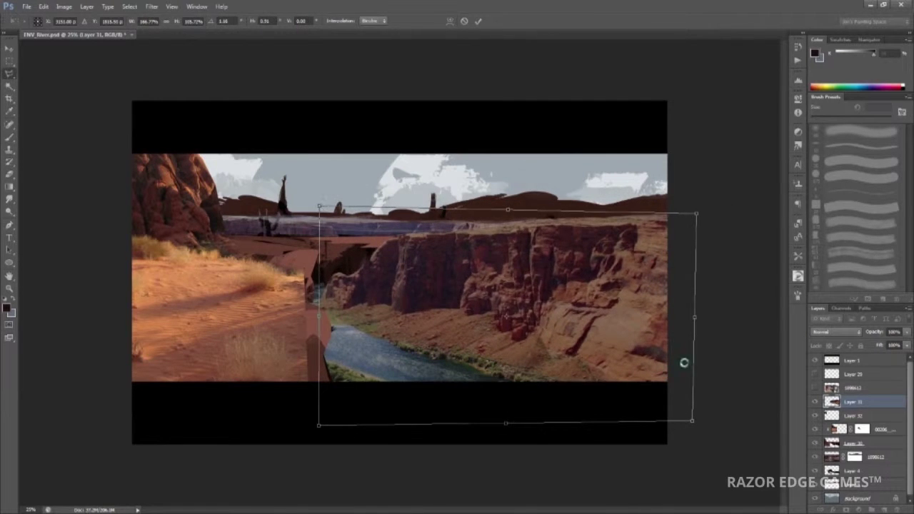
pyautogui.press('Return')
# Release the desert photo from its clipping mask and paint its hidden rocks back in on the layer mask
pyautogui.click(861, 429)
pyautogui.press('Delete')
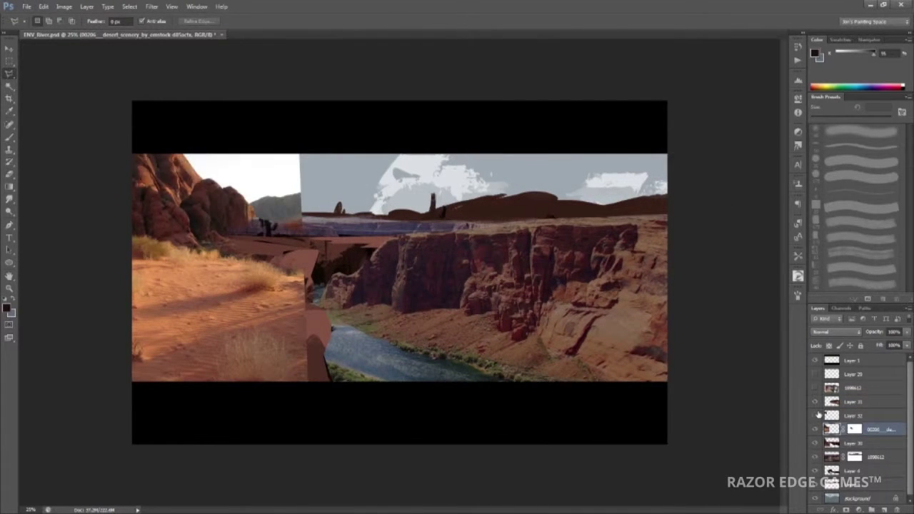
pyautogui.press('x')
pyautogui.press('b')
pyautogui.moveTo(243, 214)
pyautogui.mouseDown()
pyautogui.moveTo(290, 247)
pyautogui.moveTo(285, 235)
pyautogui.mouseUp()
# Mask the sky and distant hills out of the desert photo along the rocks with a 90 px brush
pyautogui.press('x')
pyautogui.press('[')
pyautogui.press('[')
pyautogui.press('[')
pyautogui.press('[')
pyautogui.press('[')
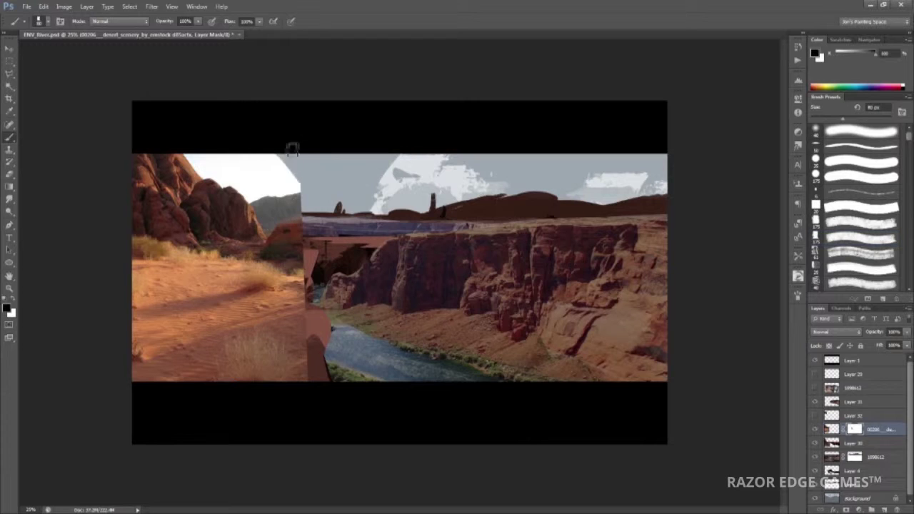
pyautogui.moveTo(292, 147)
pyautogui.mouseDown()
pyautogui.moveTo(199, 166)
pyautogui.moveTo(280, 239)
pyautogui.mouseUp()
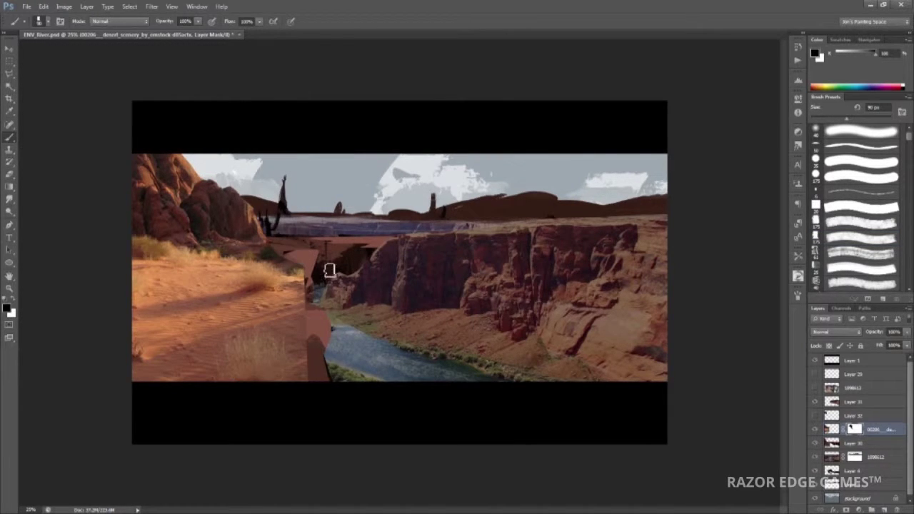
# Place the RockFormationsSmall0011_M boulder photo over the sandy foreground and move its layer above the cliff layer
pyautogui.scroll(-4, 329, 270)
pyautogui.scroll(5, 350, 228)
pyautogui.scroll(-1, 374, 188)
pyautogui.click(26, 6)
pyautogui.click(43, 156)
pyautogui.doubleClick(438, 221)
pyautogui.moveTo(535, 139)
pyautogui.mouseDown()
pyautogui.moveTo(346, 244)
pyautogui.moveTo(348, 215)
pyautogui.mouseUp()
pyautogui.press('Return')
pyautogui.hotkey('ctrl', ']')
pyautogui.hotkey('ctrl', ']')
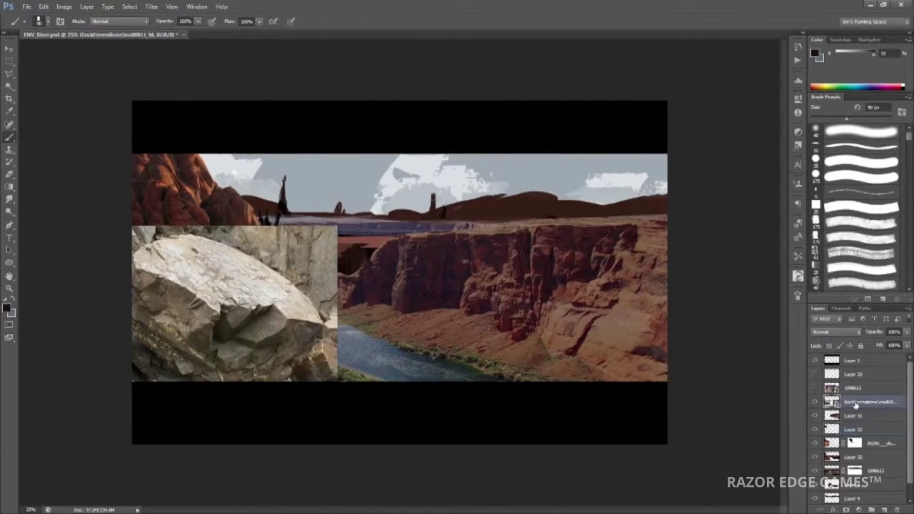
# Match the boulder photo's colour to Layer 32 with Match Color, and scale it down over the foreground
pyautogui.click(64, 6)
pyautogui.click(185, 227)
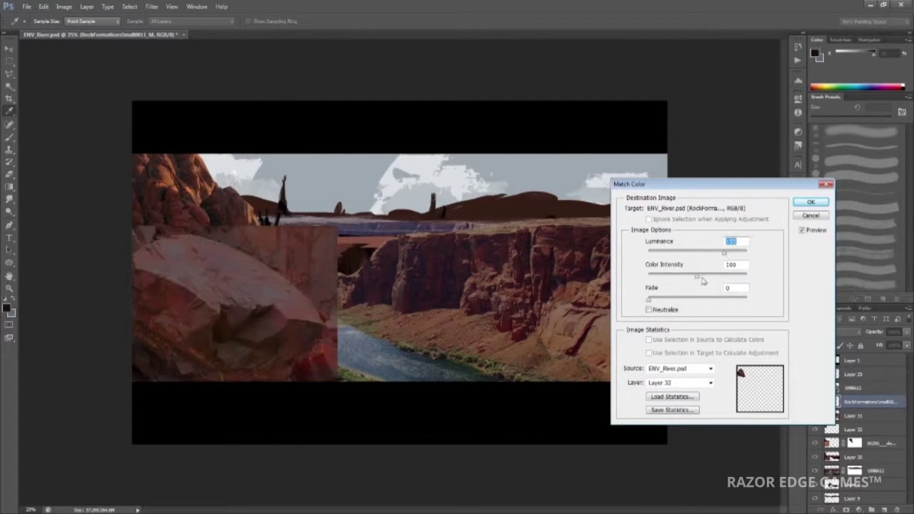
pyautogui.press('Return')
pyautogui.hotkey('ctrl', 't')
pyautogui.moveTo(323, 242)
pyautogui.mouseDown()
pyautogui.moveTo(347, 281)
pyautogui.moveTo(328, 271)
pyautogui.mouseUp()
pyautogui.press('Return')
# Adjust the boulder's tones with Curves and mask out the photo background around it
pyautogui.hotkey('ctrl', 'm')
pyautogui.moveTo(276, 251); pyautogui.dragTo(241, 237)
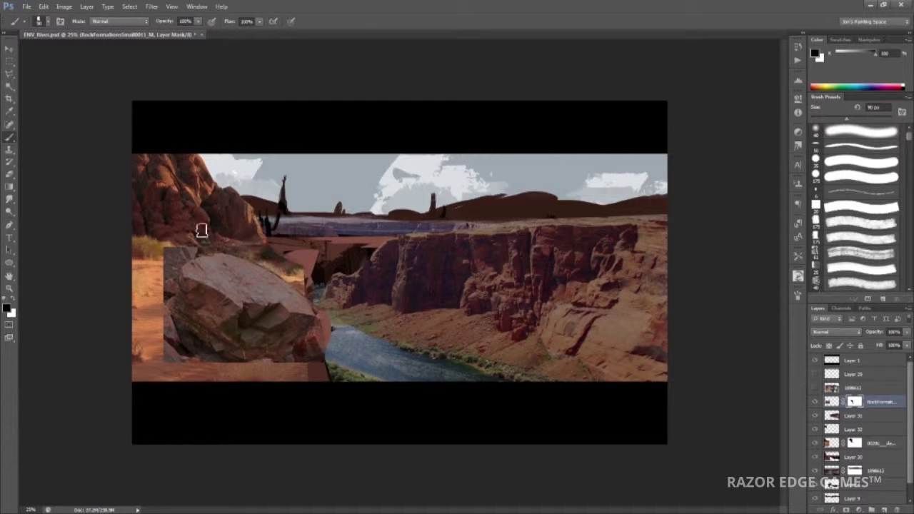
pyautogui.moveTo(163, 314); pyautogui.dragTo(259, 368)
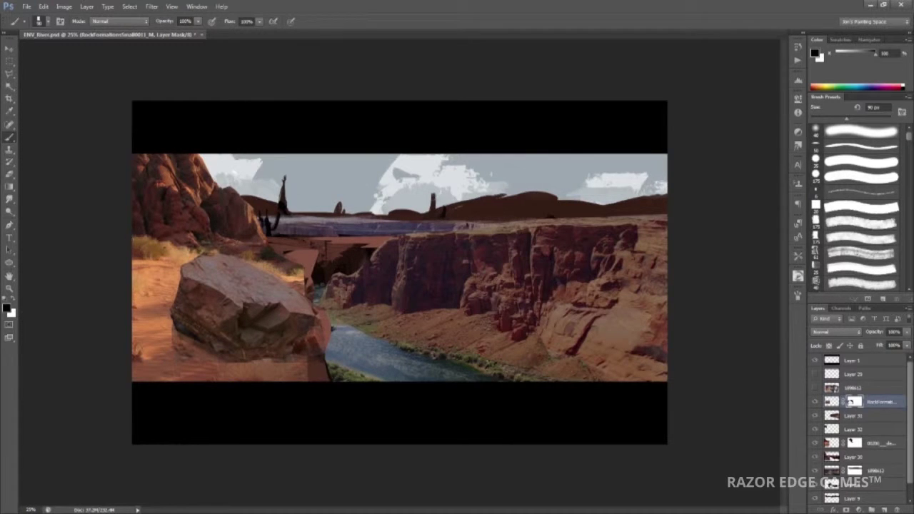
# Lower the saturation and lightness of the desert photo with Hue/Saturation
pyautogui.click(878, 443)
pyautogui.hotkey('ctrl', 'u')
pyautogui.moveTo(609, 199); pyautogui.dragTo(601, 200)
pyautogui.moveTo(609, 223); pyautogui.dragTo(599, 225)
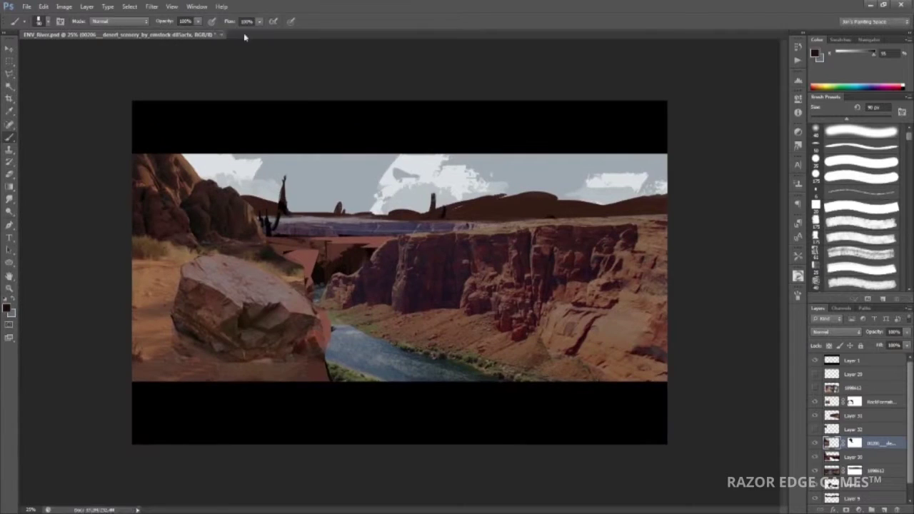
# Mask away the leftover painted rock and desert photo edges around the distant canyon, and save the document
pyautogui.click(875, 457)
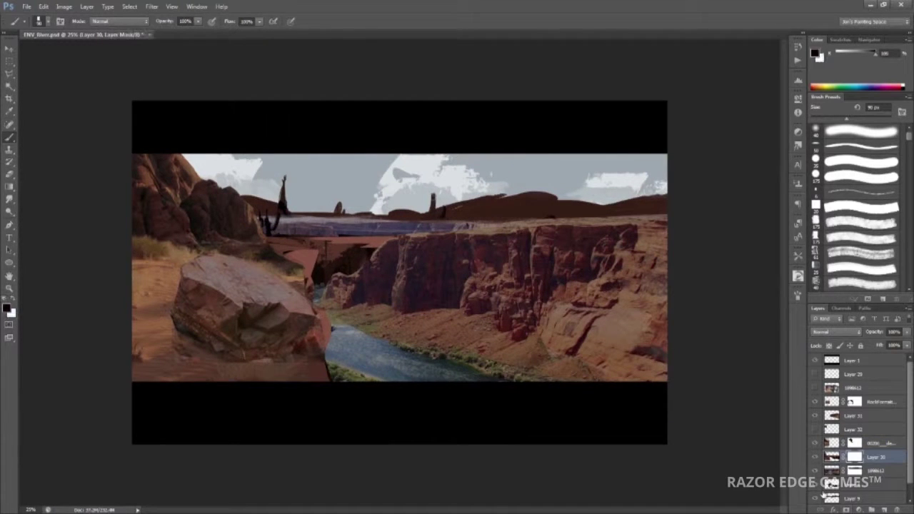
pyautogui.moveTo(364, 249)
pyautogui.mouseDown()
pyautogui.moveTo(352, 271)
pyautogui.moveTo(332, 260)
pyautogui.mouseUp()
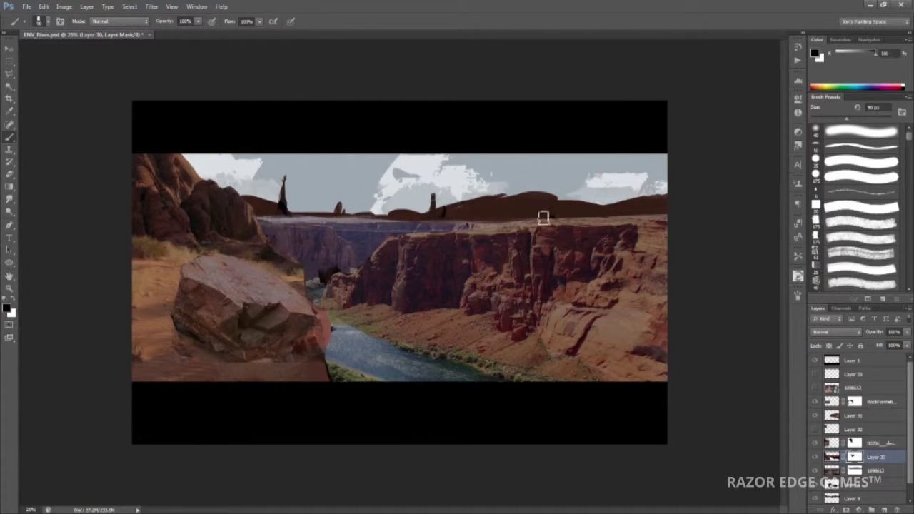
pyautogui.click(854, 442)
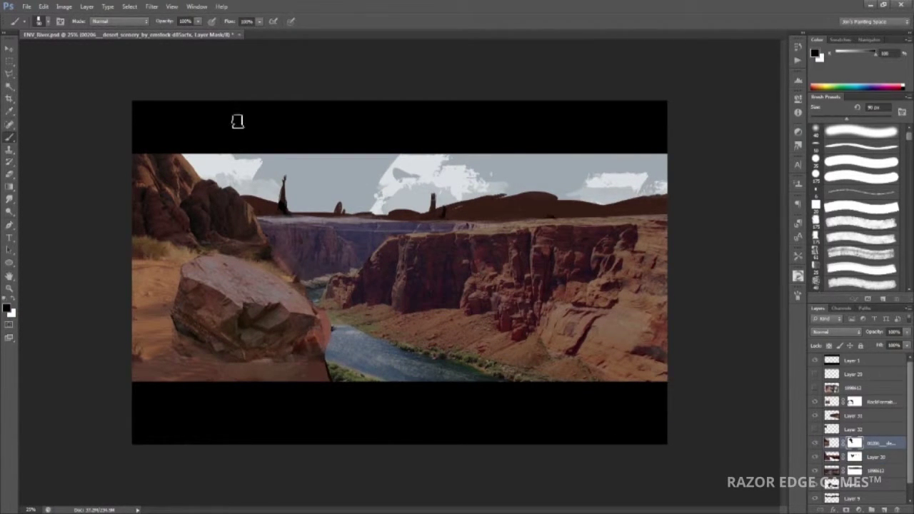
pyautogui.click(819, 457)
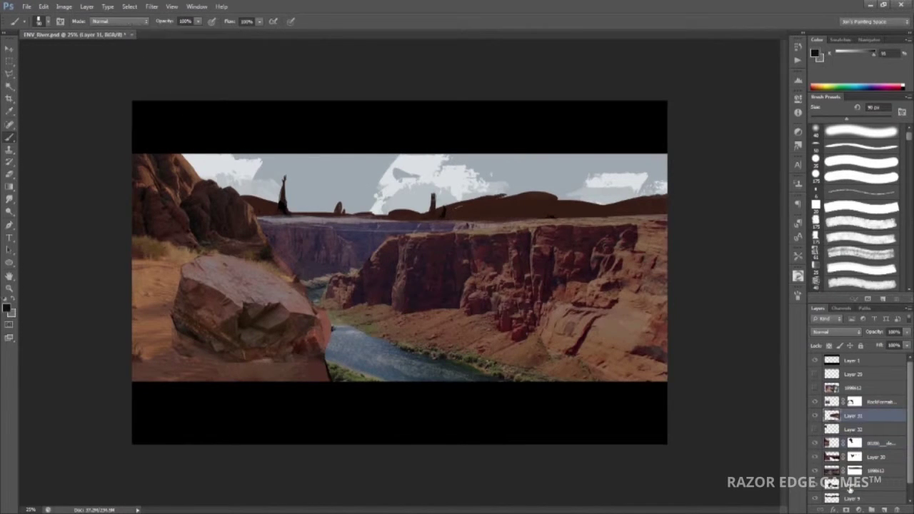
pyautogui.hotkey('ctrl', 's')
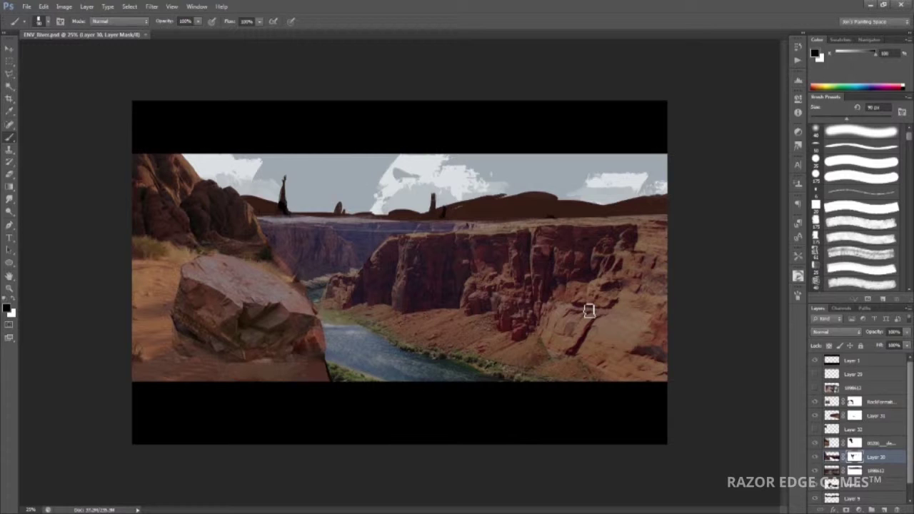
# Place the cloudy sky photo just above the background layer and resize it to span the whole frame
pyautogui.hotkey('alt', ',')
pyautogui.hotkey('ctrl', 'shift', 'p')
pyautogui.scroll(5, 593, 292)
pyautogui.scroll(5, 593, 293)
pyautogui.scroll(-10, 575, 346)
pyautogui.scroll(3, 575, 345)
pyautogui.doubleClick(493, 274)
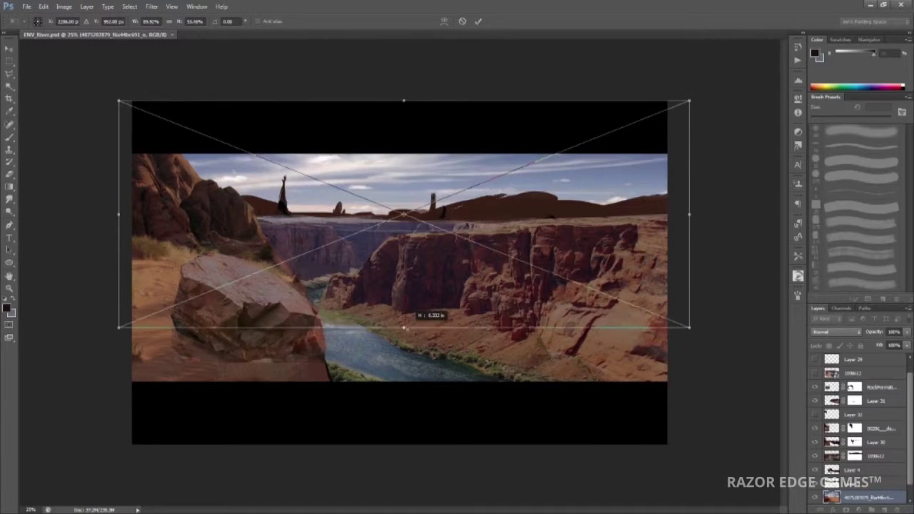
pyautogui.press('Return')
pyautogui.press('b')
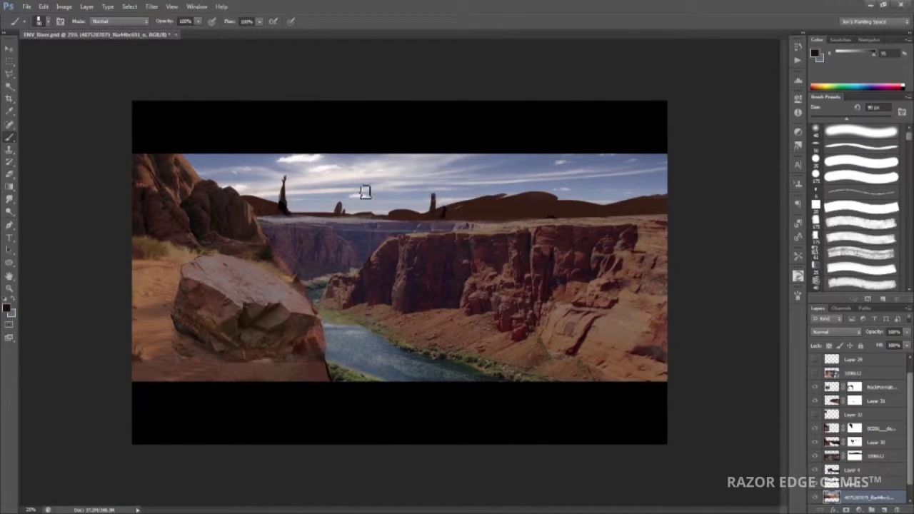
# Delete the hidden 1898612 and Layer 32 source layers and apply the masks on the remaining photo layers
pyautogui.scroll(-1, 877, 386)
pyautogui.rightClick(878, 415)
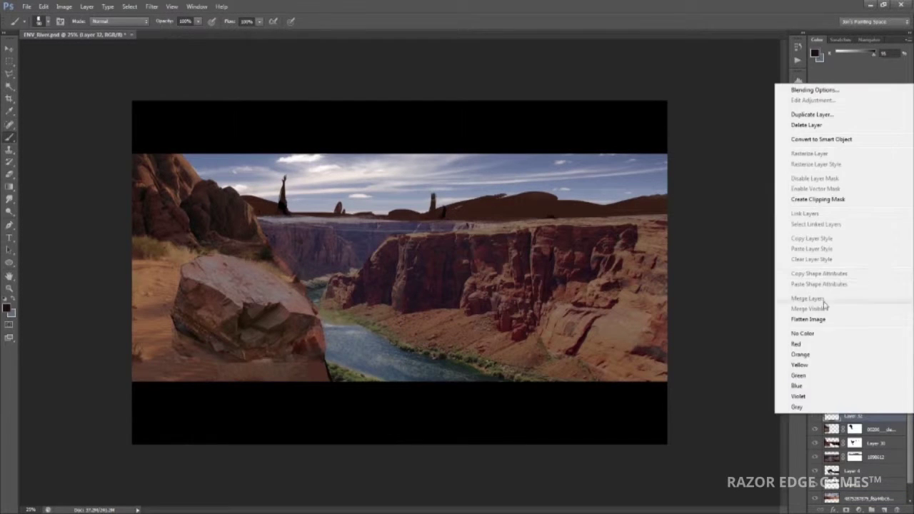
pyautogui.rightClick(855, 415)
pyautogui.click(827, 344)
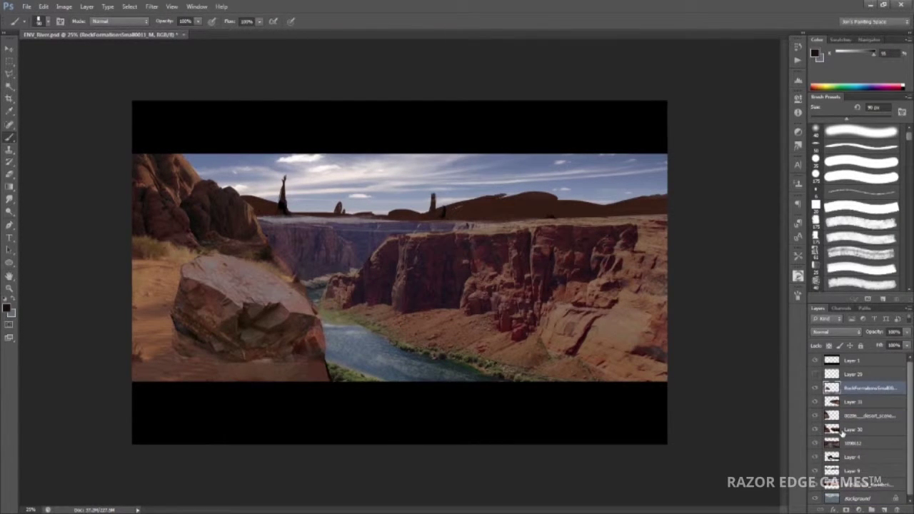
# Place the red_rocks__co_3 photo from the References folder over the foreground at a reduced size
pyautogui.hotkey('alt', 'f')
pyautogui.press('l')
pyautogui.scroll(-10, 529, 283)
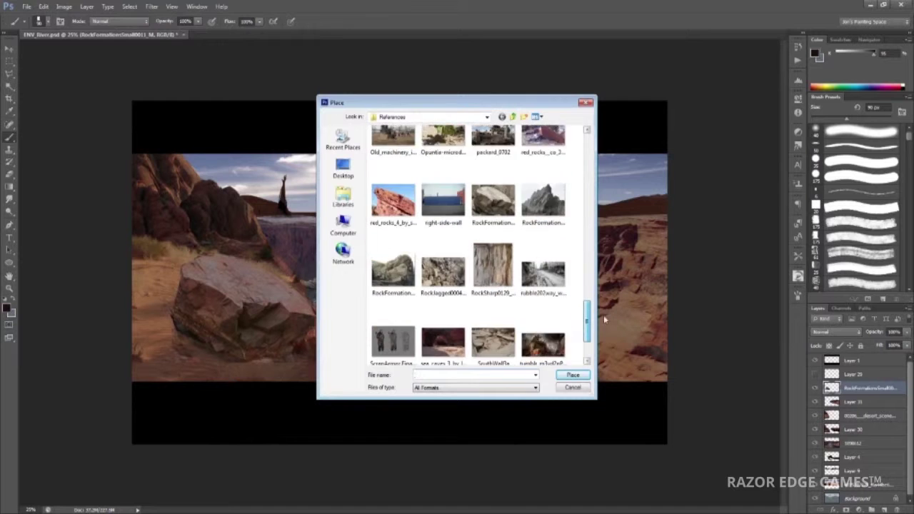
pyautogui.click(442, 190)
pyautogui.scroll(15, 513, 258)
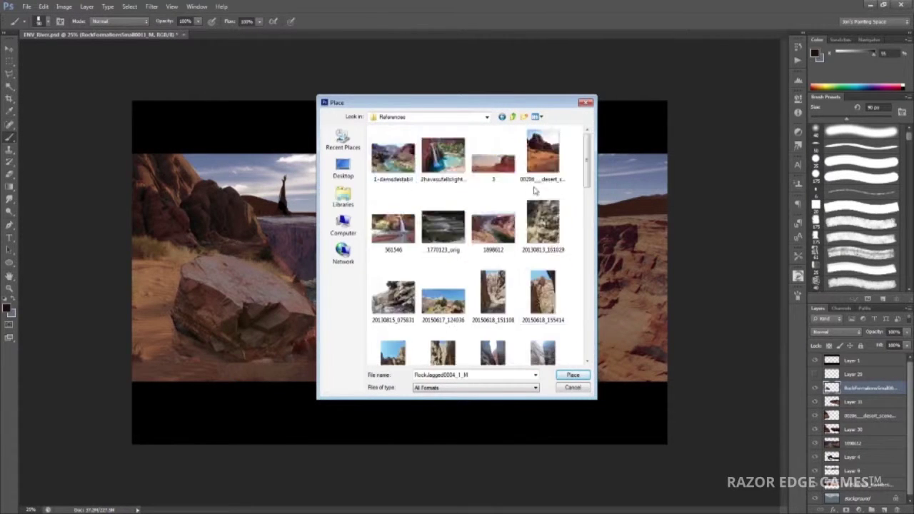
pyautogui.scroll(-5, 499, 250)
pyautogui.doubleClick(492, 229)
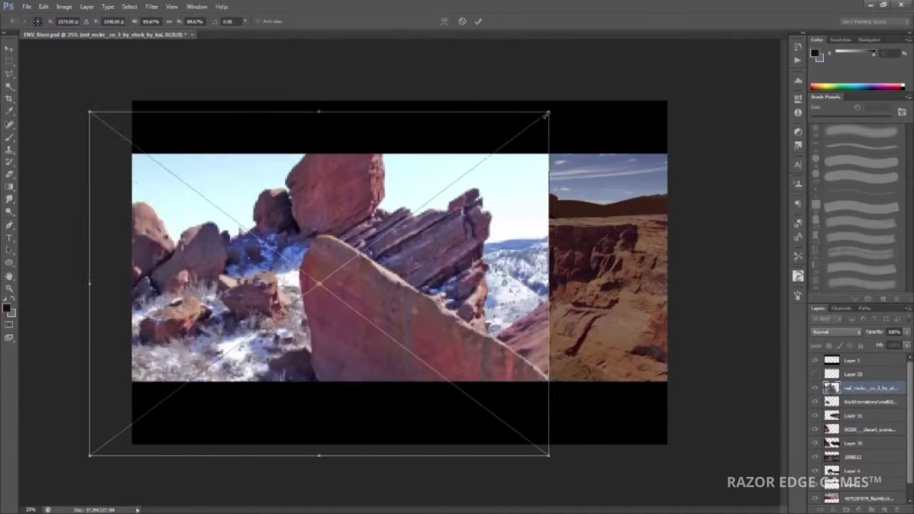
pyautogui.press('Return')
# Set the red rocks photo's saturation to -25 and lightness to -21, and mask out its sky and snowy surroundings
pyautogui.hotkey('ctrl', 'u')
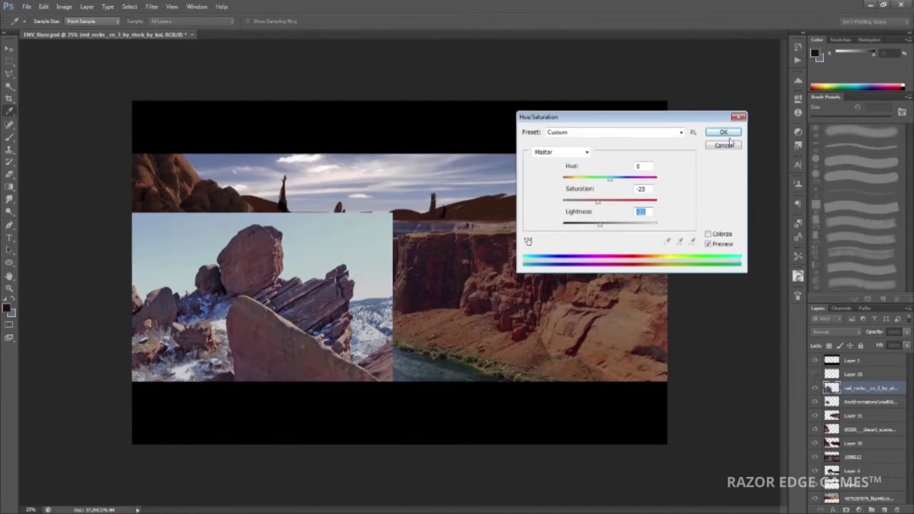
pyautogui.press('Return')
pyautogui.moveTo(389, 218); pyautogui.dragTo(321, 242)
pyautogui.moveTo(229, 368)
pyautogui.mouseDown()
pyautogui.moveTo(164, 367)
pyautogui.moveTo(141, 339)
pyautogui.mouseUp()
pyautogui.moveTo(385, 261)
pyautogui.mouseDown()
pyautogui.moveTo(368, 375)
pyautogui.moveTo(357, 321)
pyautogui.mouseUp()
pyautogui.moveTo(332, 268)
pyautogui.mouseDown()
pyautogui.moveTo(302, 255)
pyautogui.moveTo(283, 221)
pyautogui.mouseUp()
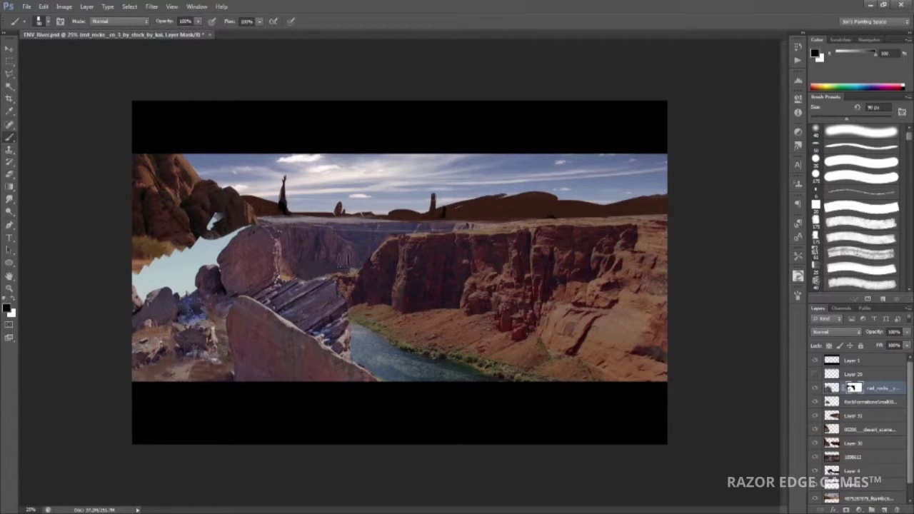
pyautogui.moveTo(214, 254); pyautogui.dragTo(160, 282)
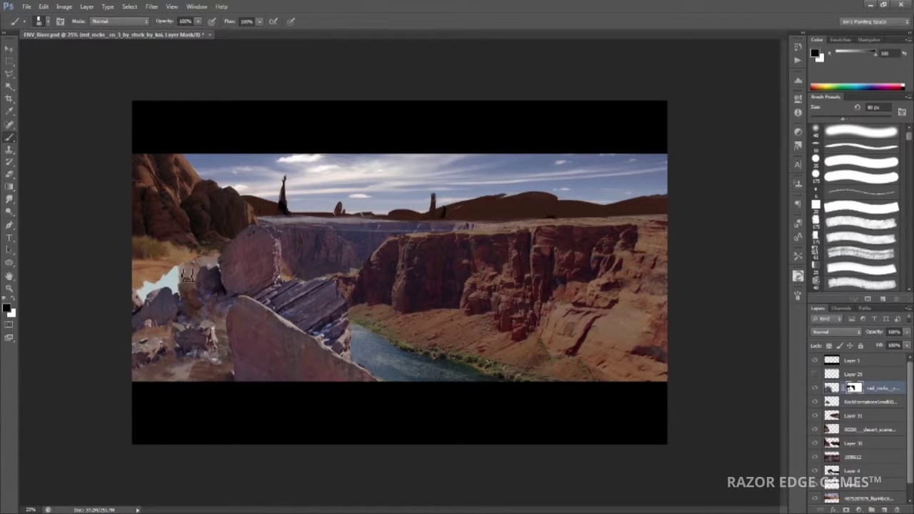
# Shift the masked red rocks outward and up, enlarging them slightly, to frame the near riverbank
pyautogui.hotkey('ctrl', 't')
pyautogui.moveTo(371, 436); pyautogui.dragTo(336, 434)
pyautogui.moveTo(71, 402); pyautogui.dragTo(27, 402)
pyautogui.press('Return')
pyautogui.press('b')
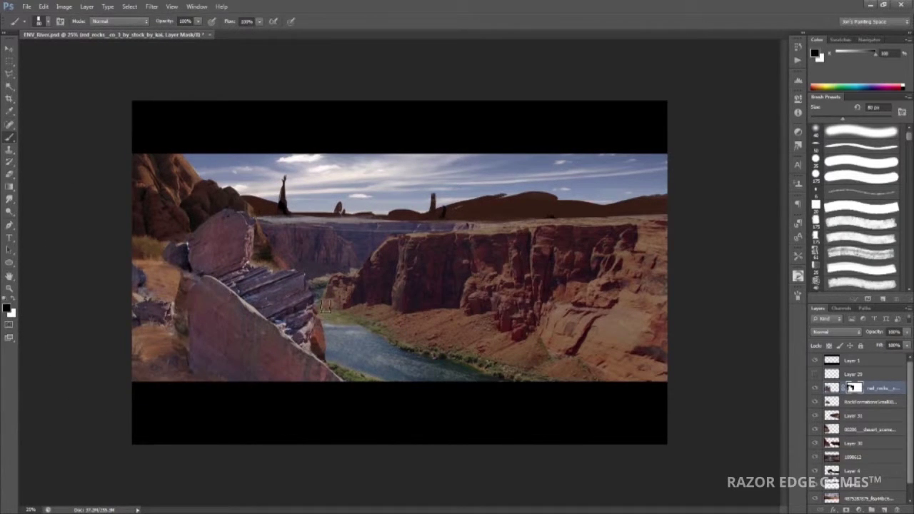
# Apply the red rocks' mask and match their colour to another layer with Match Color, reducing colour intensity and adding fade
pyautogui.moveTo(854, 387); pyautogui.dragTo(848, 406)
pyautogui.click(64, 7)
pyautogui.moveTo(81, 31)
pyautogui.click(204, 233)
pyautogui.click(679, 382)
pyautogui.click(683, 440)
pyautogui.moveTo(698, 284); pyautogui.dragTo(691, 280)
pyautogui.moveTo(650, 298); pyautogui.dragTo(676, 301)
pyautogui.click(811, 202)
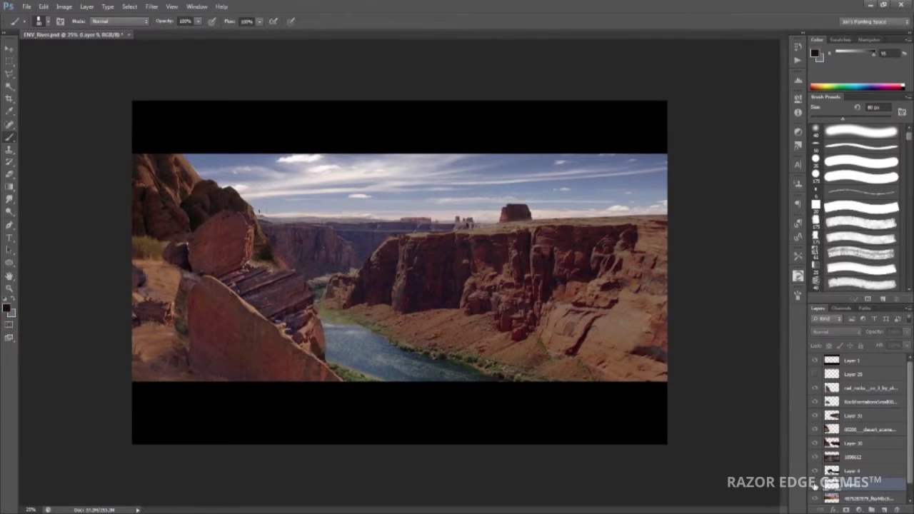
# Remove the rough painted Layer 9 from above the sky photo
pyautogui.hotkey('ctrl', 'e')
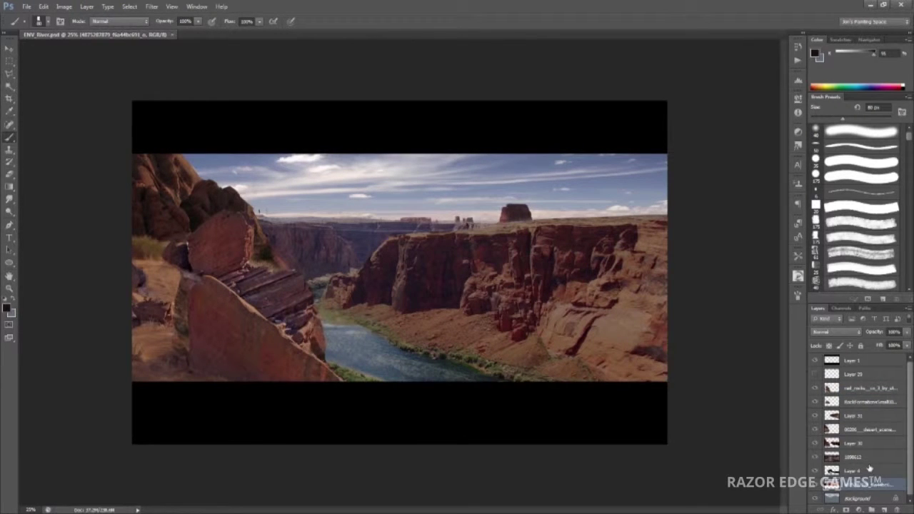
pyautogui.hotkey('ctrl', 'e')
# Paint a glowing white sun in the sky on a new layer with a soft Color Dodge brush, and save the document
pyautogui.hotkey('shift', 'alt', 'd')
pyautogui.press('x')
pyautogui.press('[')
pyautogui.press('[')
pyautogui.press('[')
pyautogui.click(295, 181)
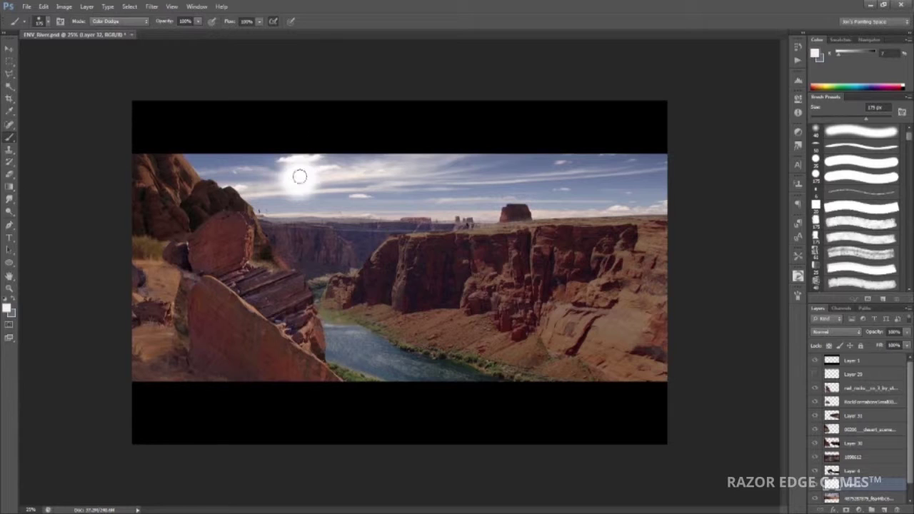
pyautogui.moveTo(295, 181)
pyautogui.mouseDown()
pyautogui.moveTo(321, 203)
pyautogui.moveTo(285, 171)
pyautogui.mouseUp()
pyautogui.hotkey('ctrl', 's')
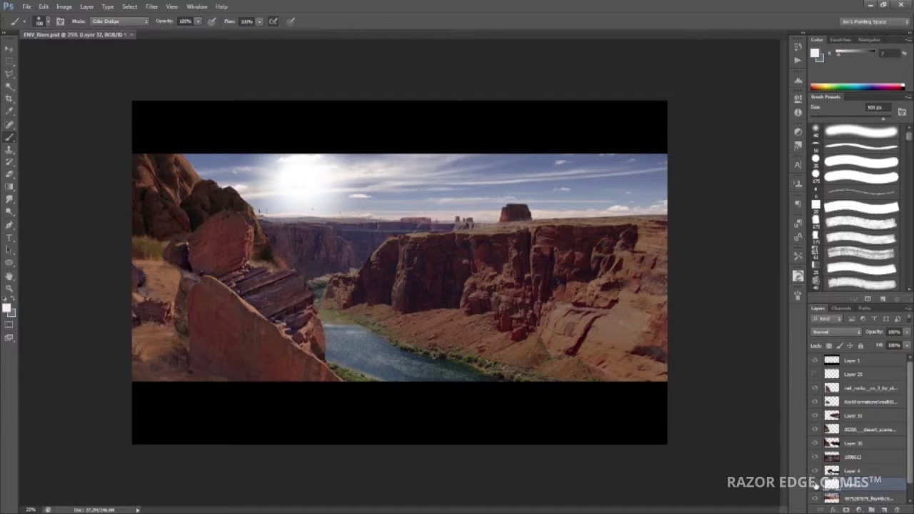
# Toggle and select the individual rock layers to check which part of the canyon each one holds
pyautogui.click(814, 443)
pyautogui.press('e')
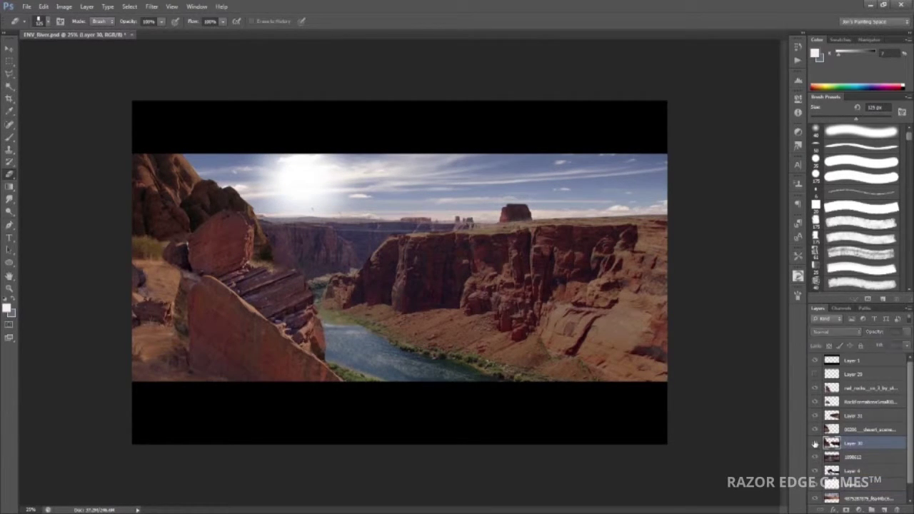
pyautogui.click(885, 430)
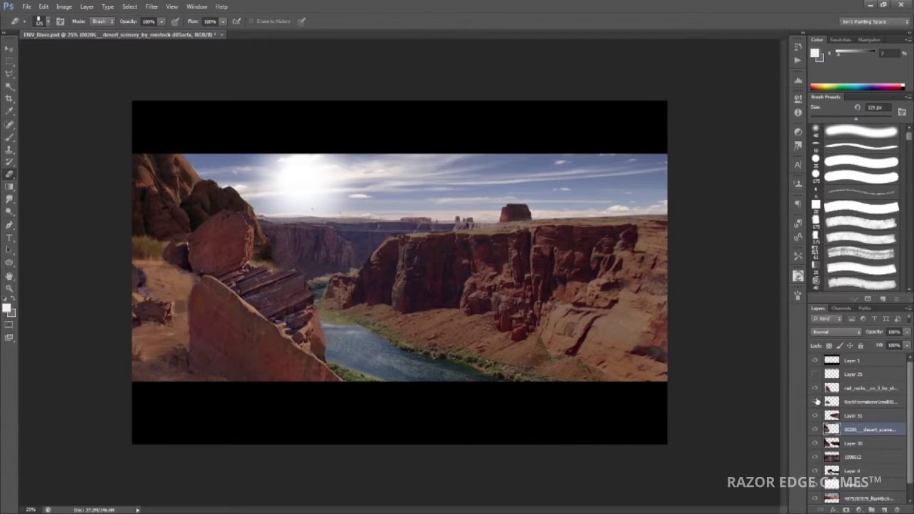
pyautogui.keyDown('ctrl'); pyautogui.rightClick(318, 205); pyautogui.keyUp('ctrl')
pyautogui.click(371, 238)
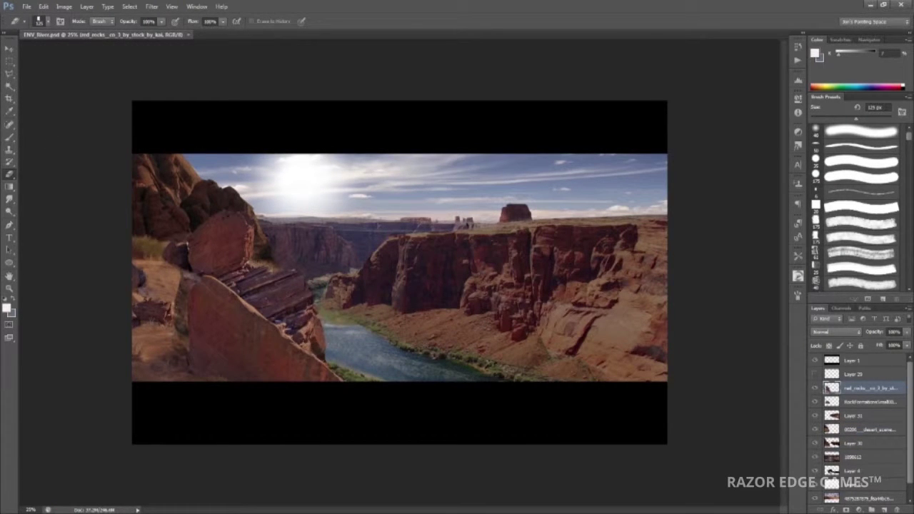
pyautogui.click(816, 404)
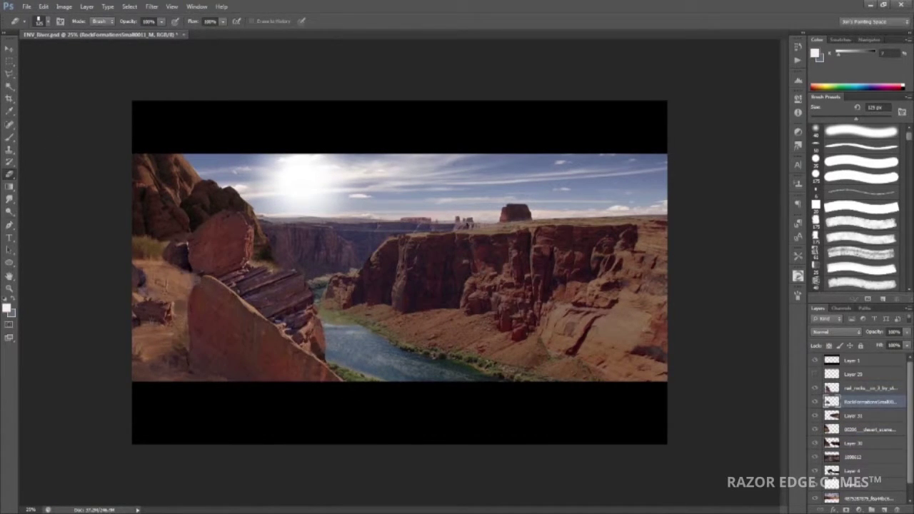
pyautogui.click(845, 444)
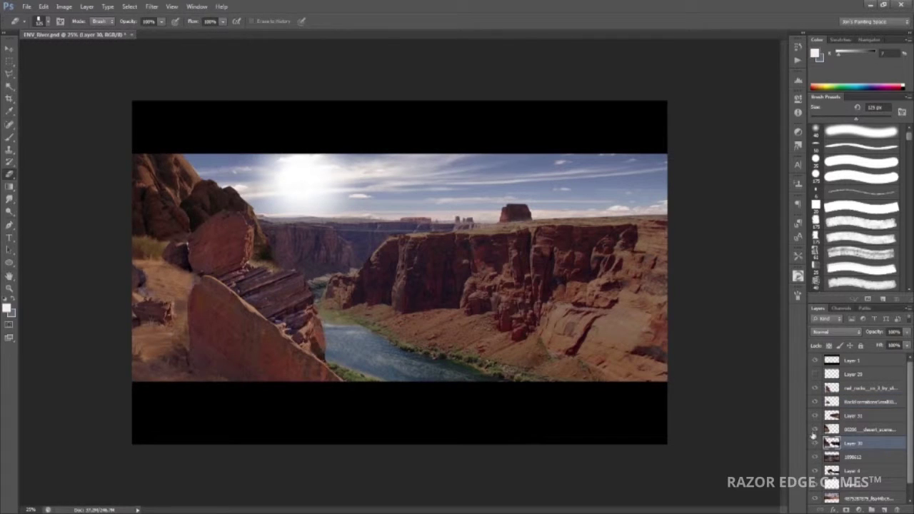
# Merge the sky photo into the background and the river photos into one layer, naming the layers above it River and Sun
pyautogui.scroll(-1, 813, 458)
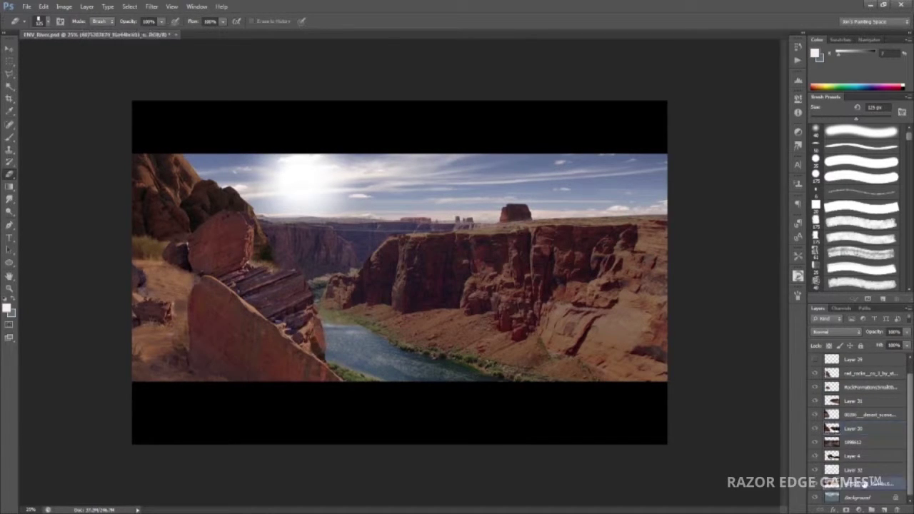
pyautogui.rightClick(843, 477)
pyautogui.doubleClick(856, 451)
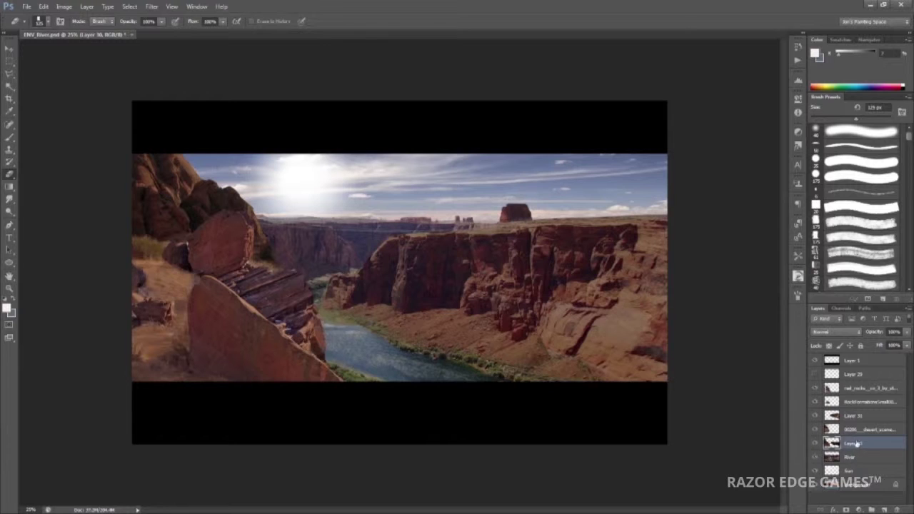
pyautogui.click(859, 432)
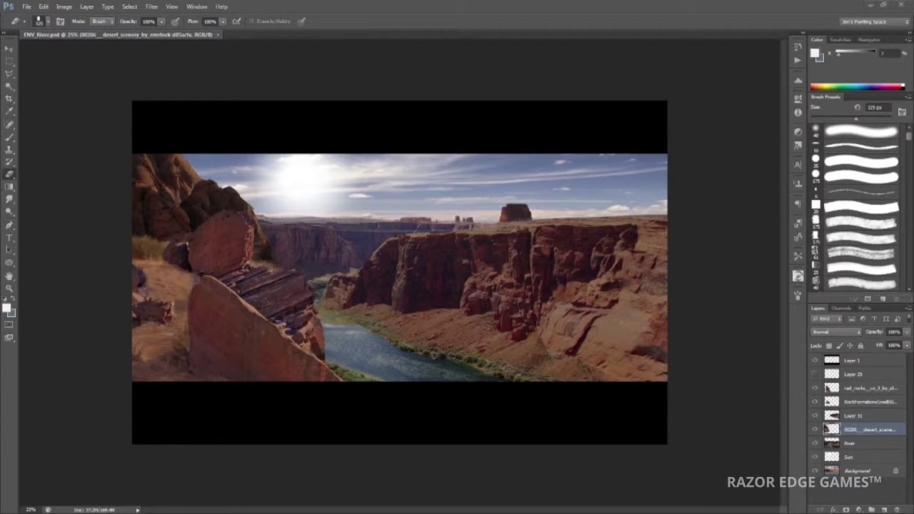
# Merge the remaining rock photos into two layers named Foreground Rocks and Far Canyon
pyautogui.click(815, 415)
pyautogui.click(814, 415)
pyautogui.click(853, 415)
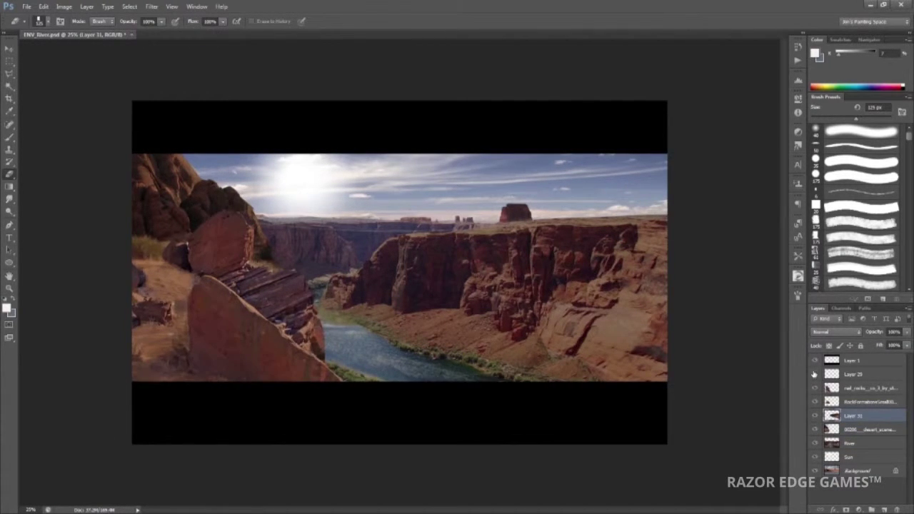
pyautogui.hotkey('ctrl', 'e')
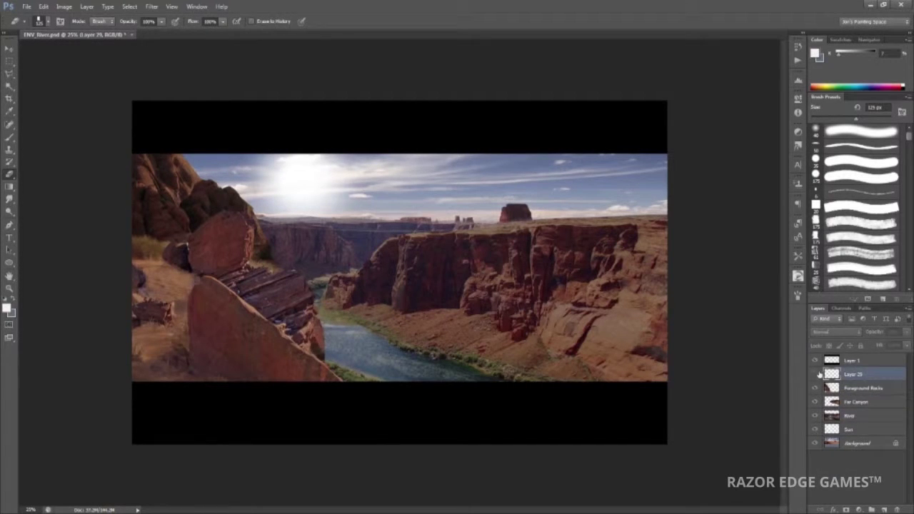
# Save the document and flip the whole canvas horizontally
pyautogui.hotkey('ctrl', 's')
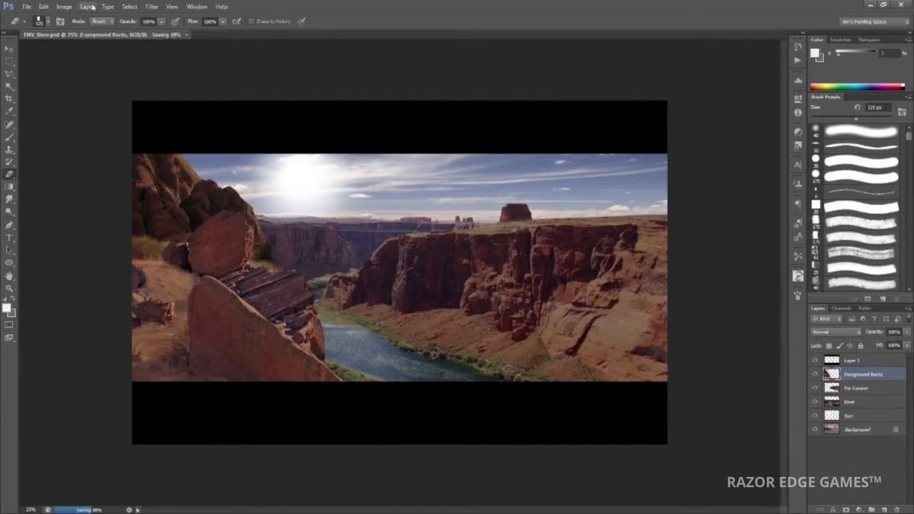
pyautogui.click(64, 6)
pyautogui.click(261, 137)
pyautogui.click(27, 6)
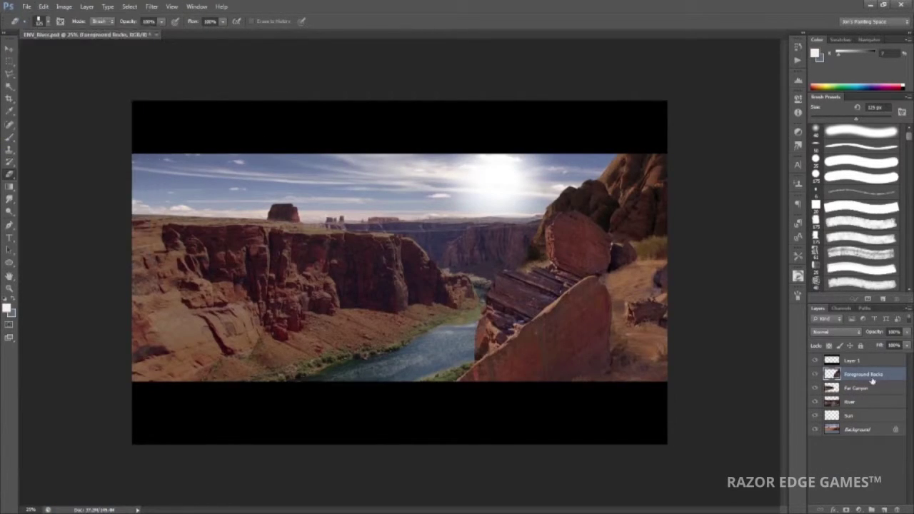
pyautogui.click(35, 156)
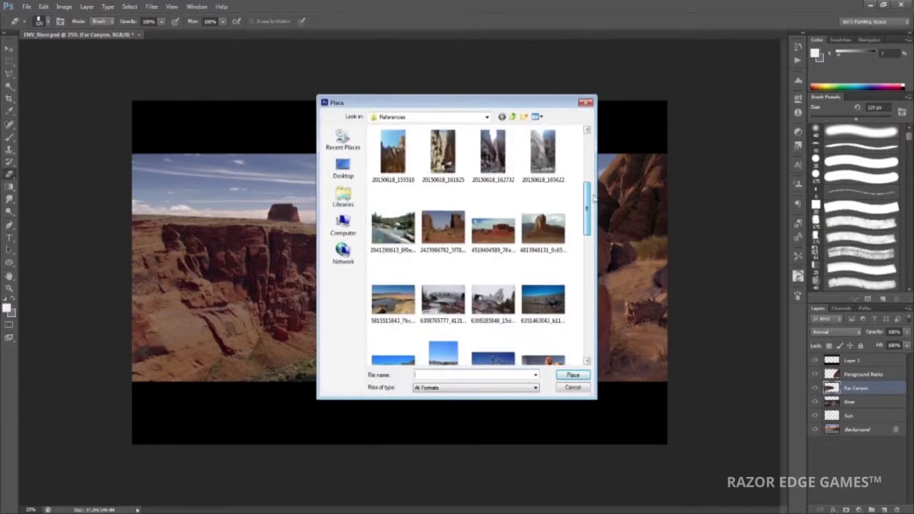
pyautogui.moveTo(594, 201); pyautogui.dragTo(572, 208)
pyautogui.click(493, 232)
pyautogui.click(573, 374)
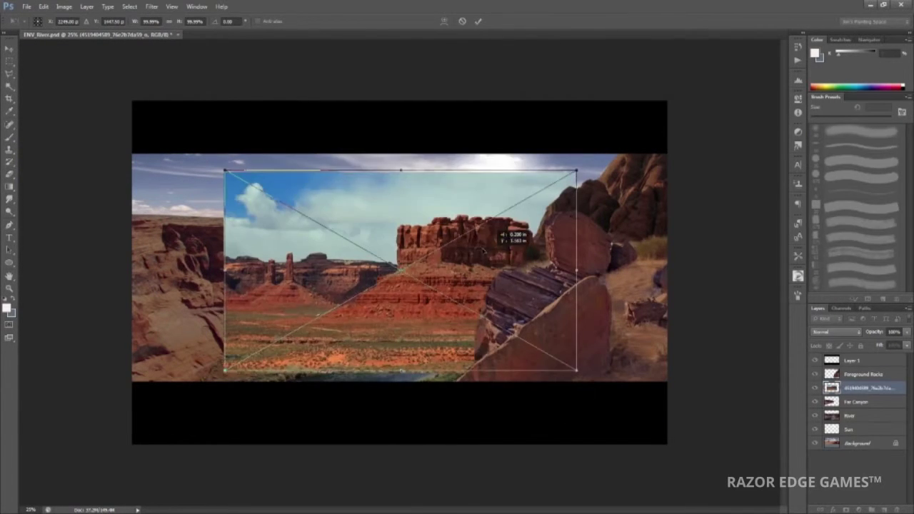
pyautogui.moveTo(529, 122)
pyautogui.mouseDown()
pyautogui.moveTo(372, 129)
pyautogui.moveTo(366, 153)
pyautogui.moveTo(353, 147)
pyautogui.mouseUp()
pyautogui.press('Return')
# Outline the mesa and rock spires with the Polygonal Lasso and isolate them from their sky on a separate layer
pyautogui.press('e')
pyautogui.press('x')
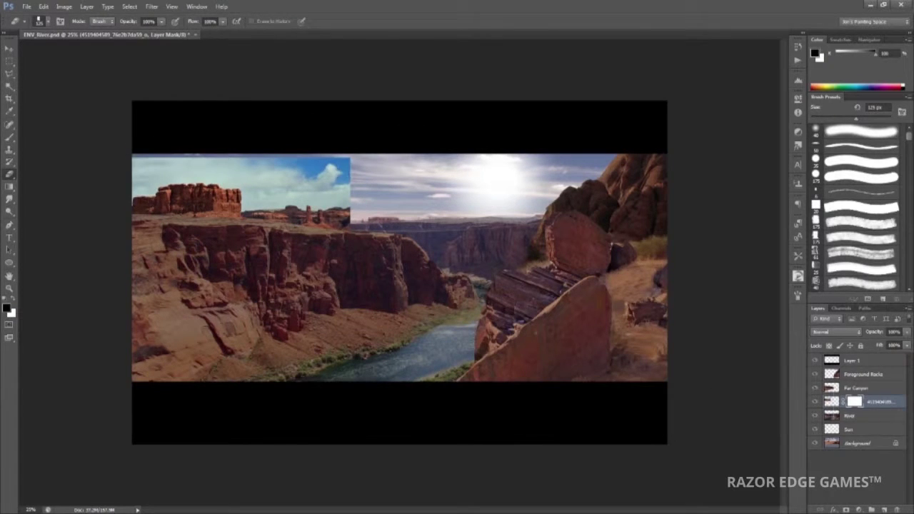
pyautogui.press('[')
pyautogui.press('[')
pyautogui.press('[')
pyautogui.click(8, 74)
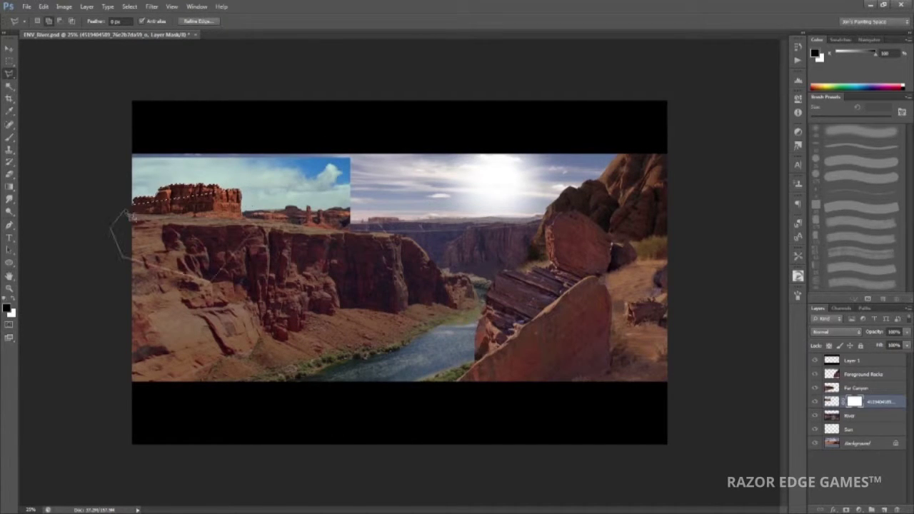
pyautogui.moveTo(243, 198); pyautogui.dragTo(251, 203)
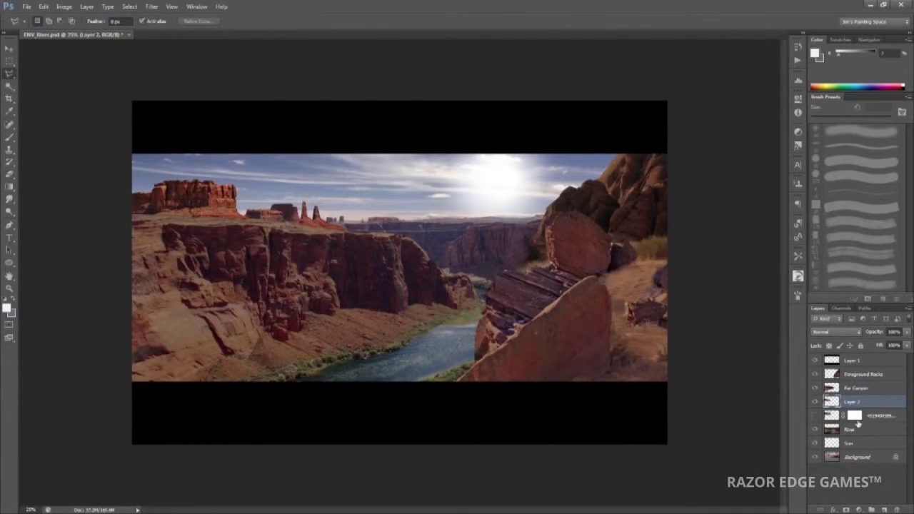
# Try to match the cut-out mesa's colour to another layer of the document with Match Color
pyautogui.hotkey('ctrl', 'u')
pyautogui.press('Escape')
pyautogui.click(63, 6)
pyautogui.moveTo(82, 30)
pyautogui.click(214, 206)
pyautogui.click(710, 368)
pyautogui.click(671, 389)
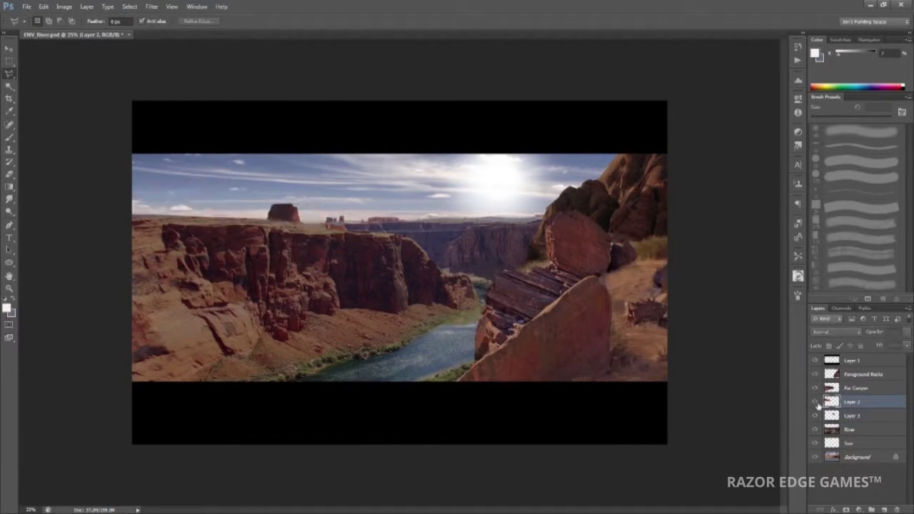
# Apply Match Color to the cut-out mesa on Layer 2, using a different source layer of the document
pyautogui.click(64, 7)
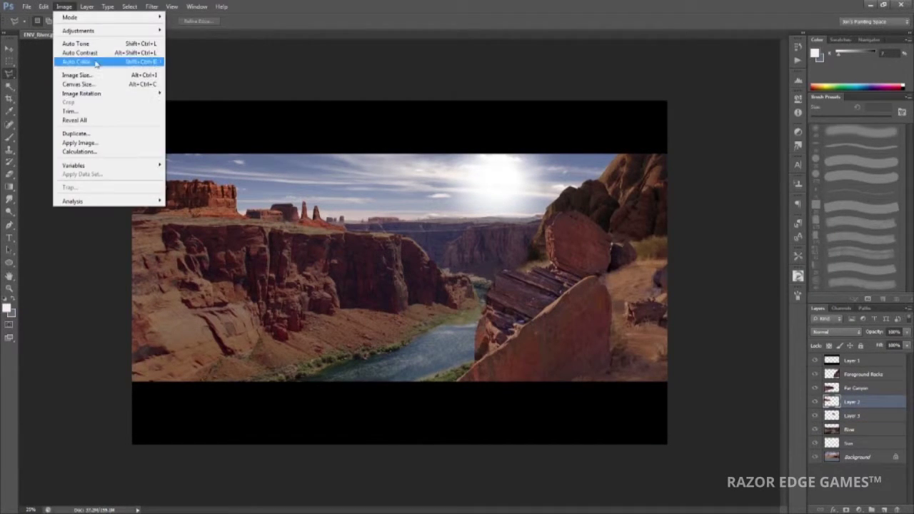
pyautogui.click(214, 207)
pyautogui.click(709, 382)
pyautogui.click(660, 431)
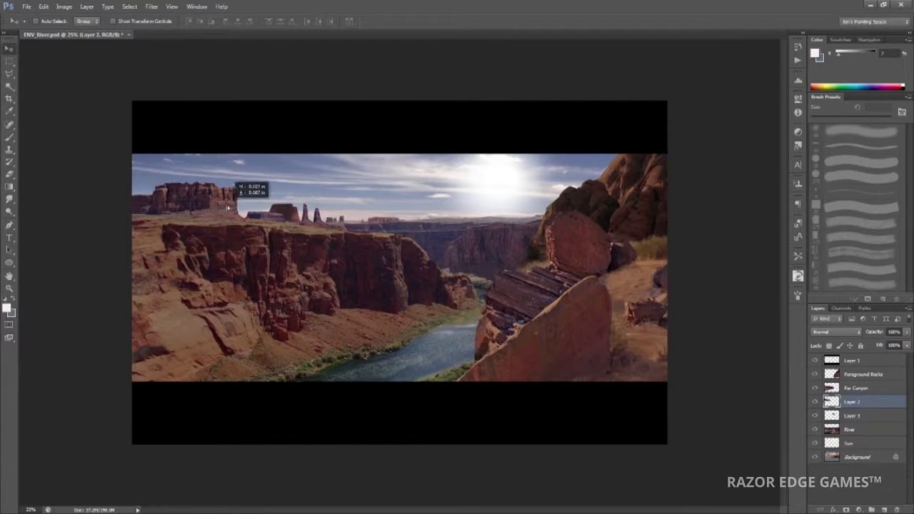
# Merge Layer 3 into River and clear the old flat butte from the horizon beside the mesa
pyautogui.click(816, 416)
pyautogui.click(9, 136)
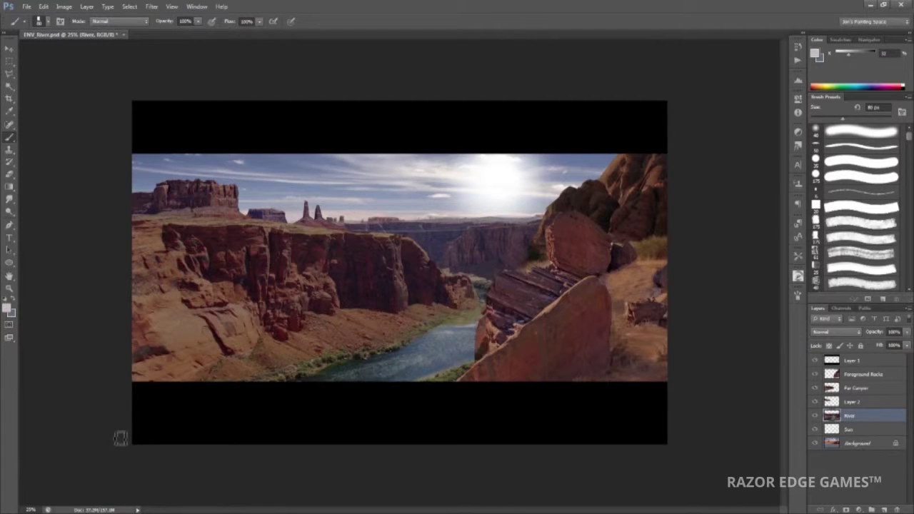
pyautogui.moveTo(72, 35); pyautogui.dragTo(389, 47)
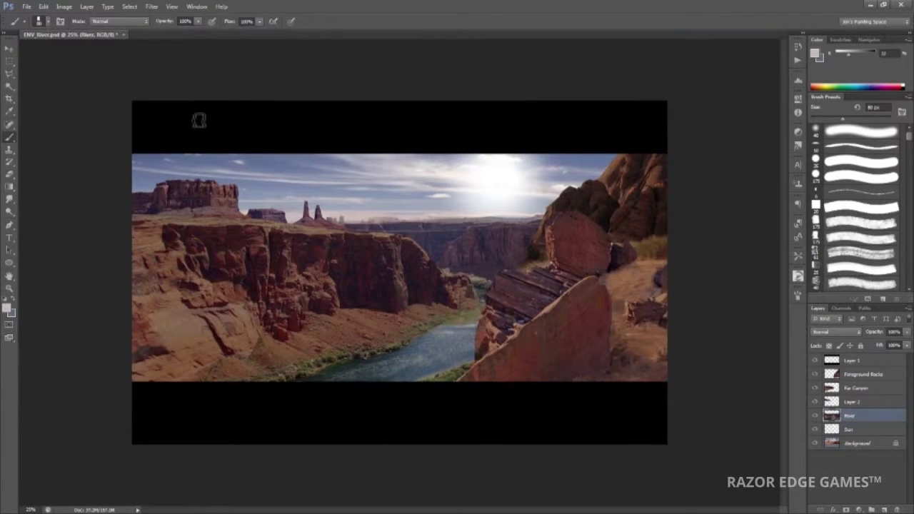
# Compare the individual colour channels and duplicate the Green channel
pyautogui.click(841, 307)
pyautogui.click(842, 332)
pyautogui.click(845, 345)
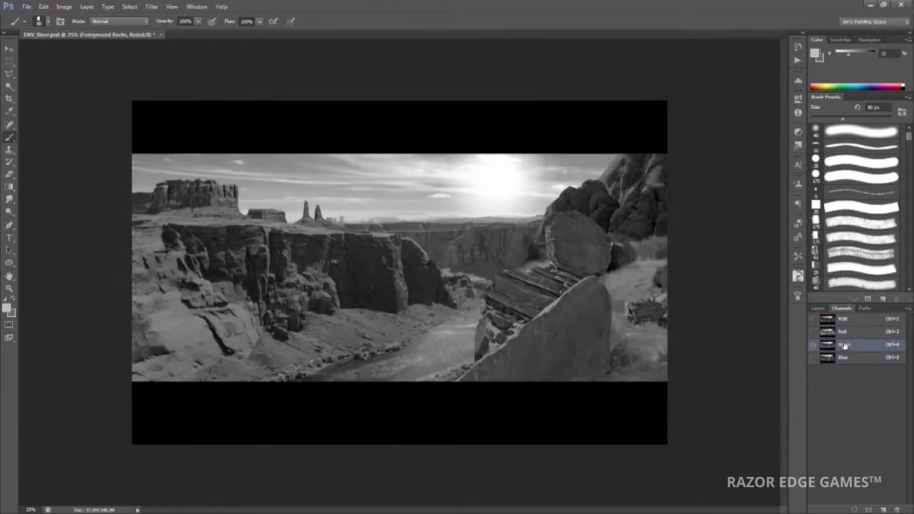
pyautogui.moveTo(844, 345); pyautogui.dragTo(882, 509)
# Raise the Green copy channel's contrast with Levels, setting the input black point to 42 and the white point to 128
pyautogui.hotkey('ctrl', 'l')
pyautogui.write('42')
pyautogui.press('Tab')
pyautogui.press('Tab')
pyautogui.write('128')
pyautogui.hotkey('shift', 'Tab')
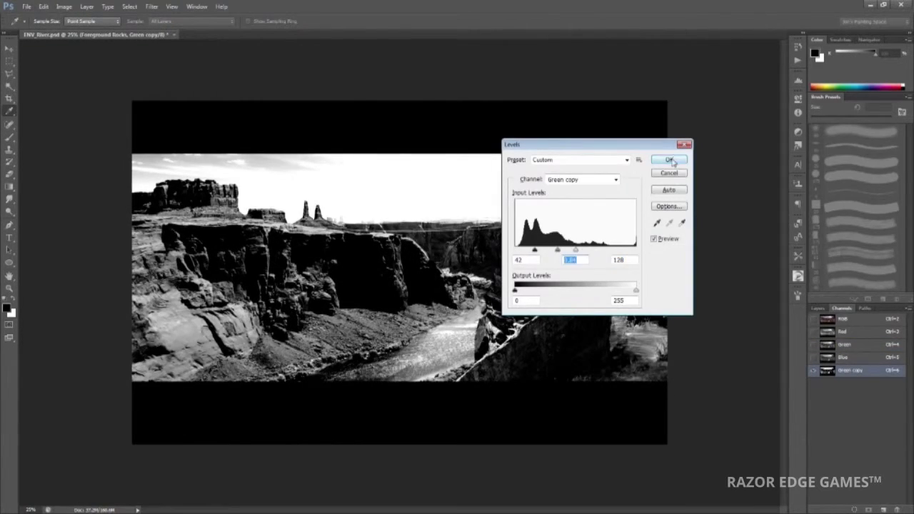
pyautogui.click(670, 161)
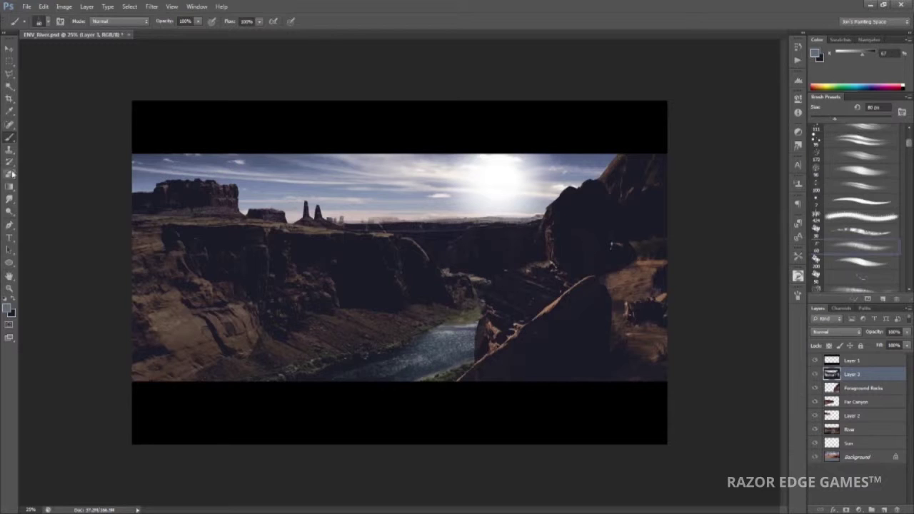
# Erase part of the dark shadow layer over the far cliff face and set the layer's blend mode to Overlay
pyautogui.click(10, 173)
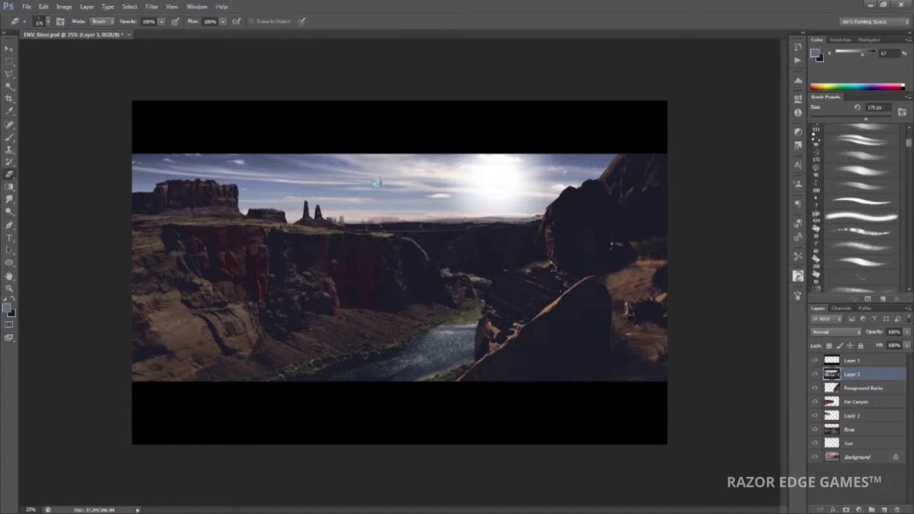
pyautogui.click(836, 332)
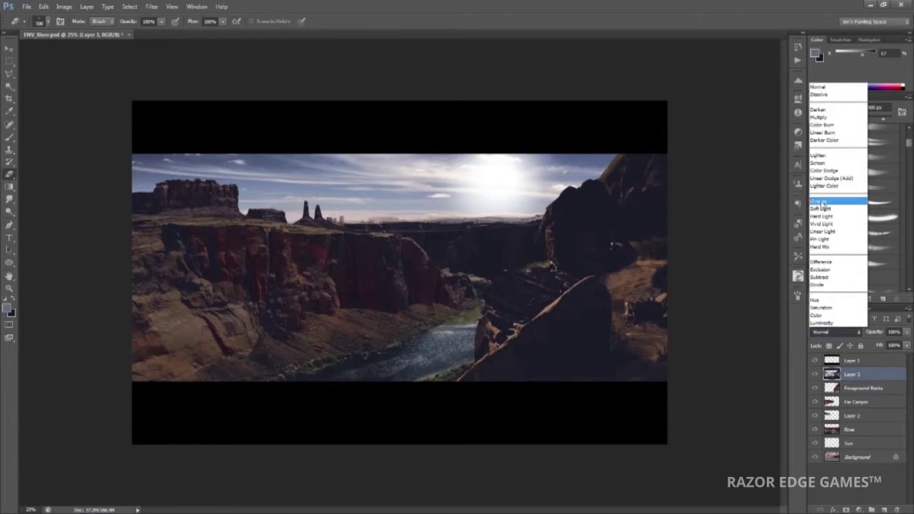
pyautogui.click(828, 204)
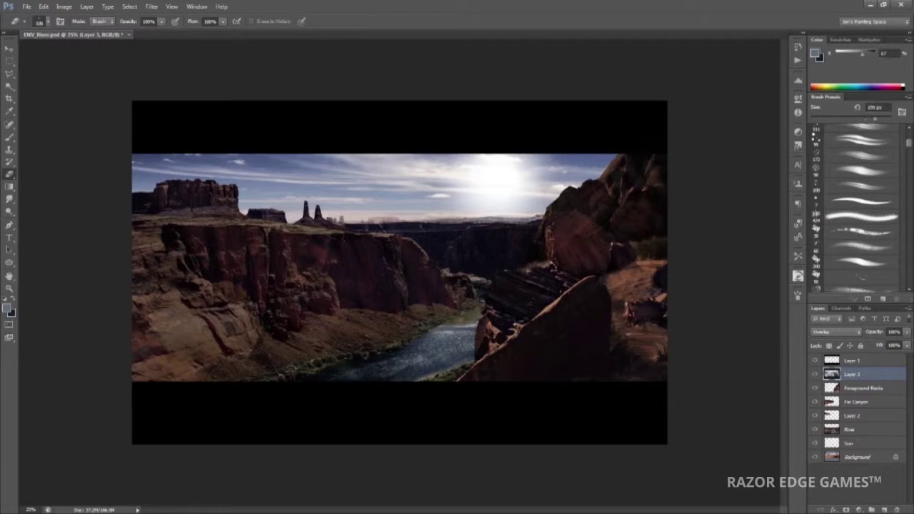
# Erase the Overlay shadows over the foreground rocks and the distant canyon with large and small eraser sizes
pyautogui.moveTo(632, 363); pyautogui.dragTo(700, 391)
pyautogui.moveTo(528, 353)
pyautogui.mouseDown()
pyautogui.moveTo(514, 348)
pyautogui.moveTo(520, 361)
pyautogui.moveTo(506, 294)
pyautogui.moveTo(428, 241)
pyautogui.moveTo(268, 216)
pyautogui.moveTo(207, 257)
pyautogui.moveTo(457, 366)
pyautogui.moveTo(485, 346)
pyautogui.mouseUp()
pyautogui.press('[')
pyautogui.press('[')
pyautogui.press('[')
pyautogui.moveTo(483, 268)
pyautogui.mouseDown()
pyautogui.moveTo(457, 260)
pyautogui.moveTo(524, 239)
pyautogui.mouseUp()
pyautogui.press(']')
pyautogui.press(']')
pyautogui.press(']')
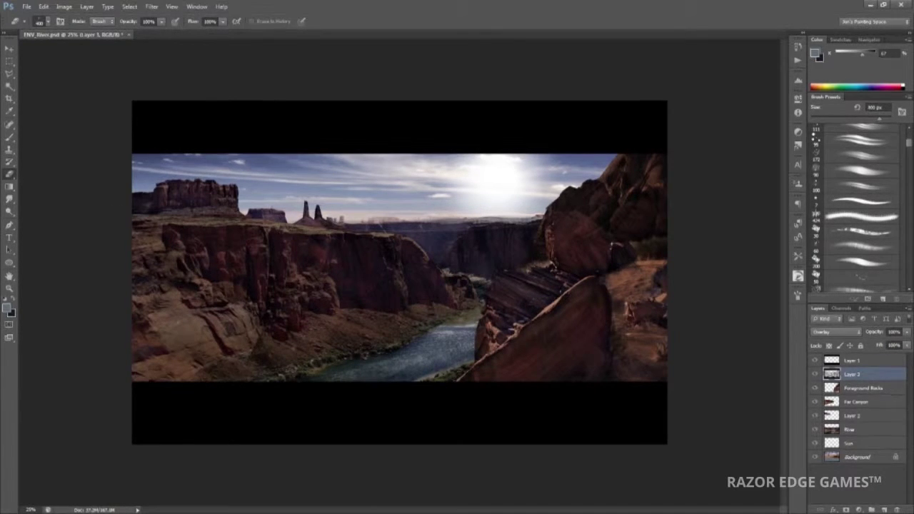
# Lighten the riverbank and lower canyon slope by erasing the Overlay shadow layer there
pyautogui.moveTo(261, 365); pyautogui.dragTo(367, 347)
pyautogui.hotkey('ctrl', '-')
pyautogui.hotkey('ctrl', '-')
pyautogui.hotkey('ctrl', '-')
pyautogui.hotkey('ctrl', '-')
pyautogui.hotkey('ctrl', '+')
pyautogui.hotkey('ctrl', '+')
pyautogui.hotkey('ctrl', '+')
pyautogui.hotkey('ctrl', '+')
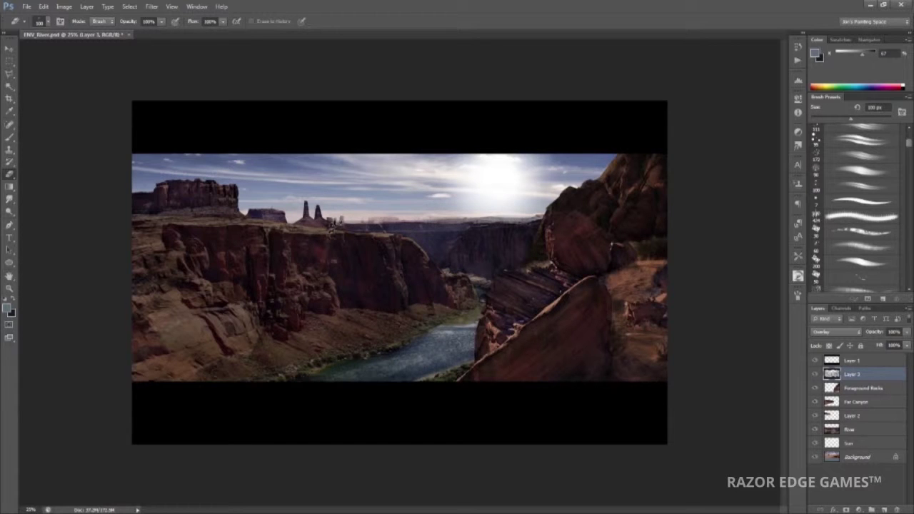
# Clip copies of the shadow layer to Foreground Rocks, Far Canyon and River, and lower the River copy's opacity
pyautogui.moveTo(851, 375); pyautogui.dragTo(865, 487)
pyautogui.press('Delete')
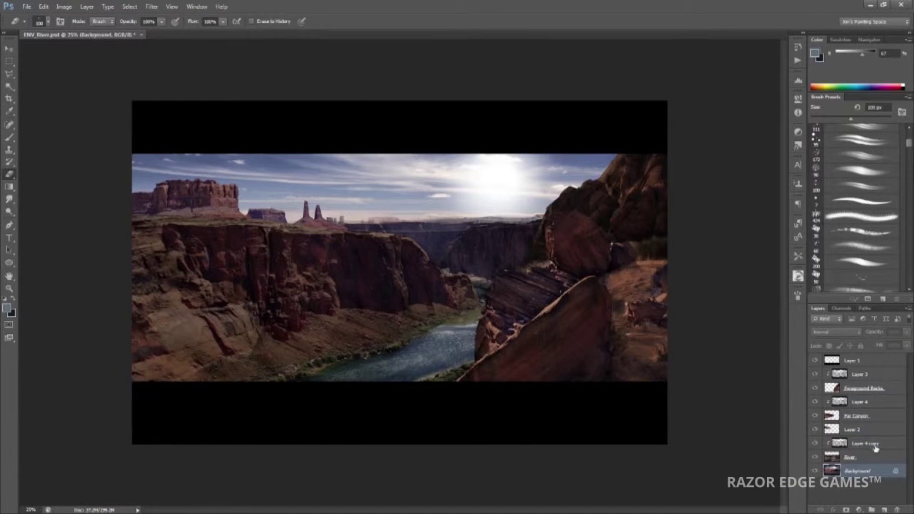
pyautogui.moveTo(895, 345); pyautogui.dragTo(886, 350)
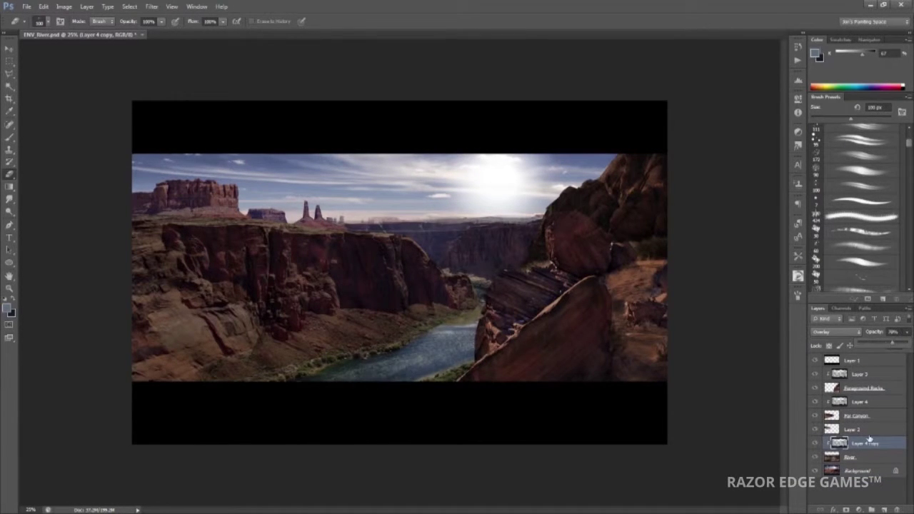
# Move the Layer 4 copy shadows above Layer 2 and merge the shadow layers into the photo layers beneath them
pyautogui.moveTo(869, 438); pyautogui.dragTo(875, 431)
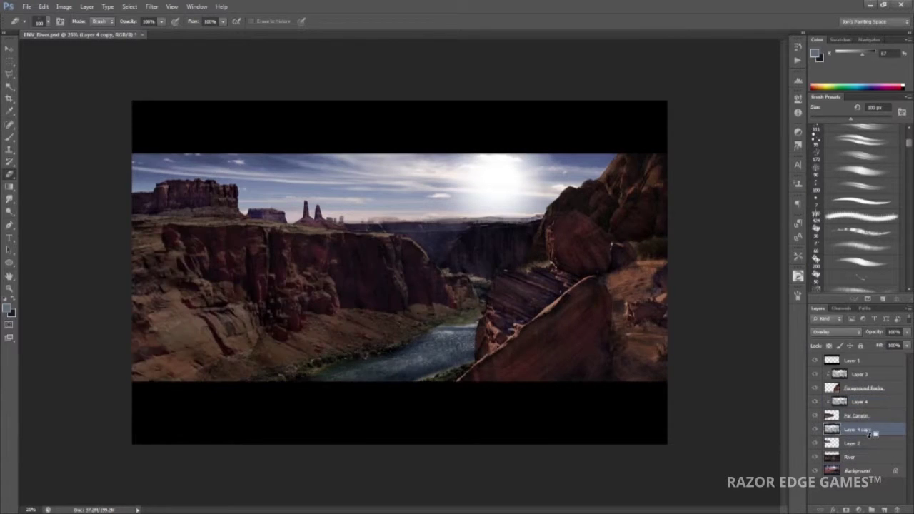
pyautogui.rightClick(867, 428)
pyautogui.click(812, 288)
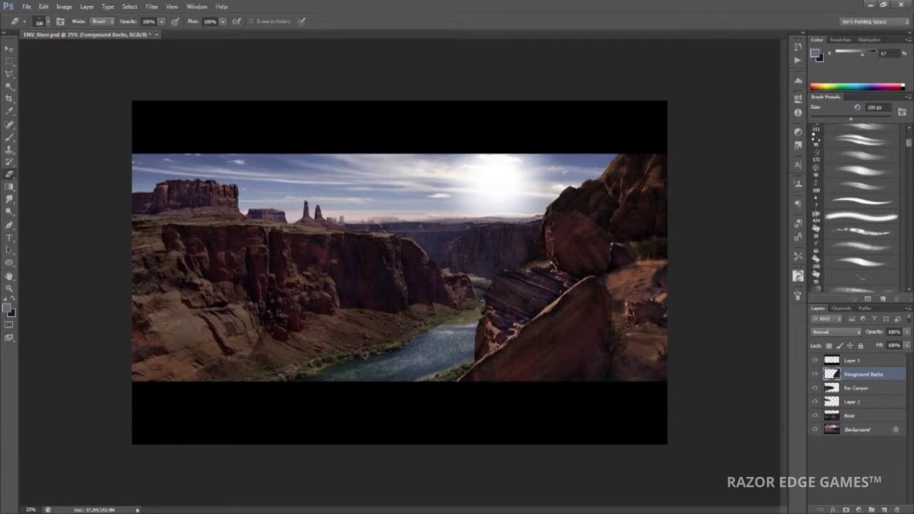
# Add a new layer clipped to Foreground Rocks and set up a textured brush at 37% opacity with a sampled rock colour
pyautogui.hotkey('ctrl', 'shift', 'alt', 'n')
pyautogui.hotkey('ctrl', '+')
pyautogui.press('b')
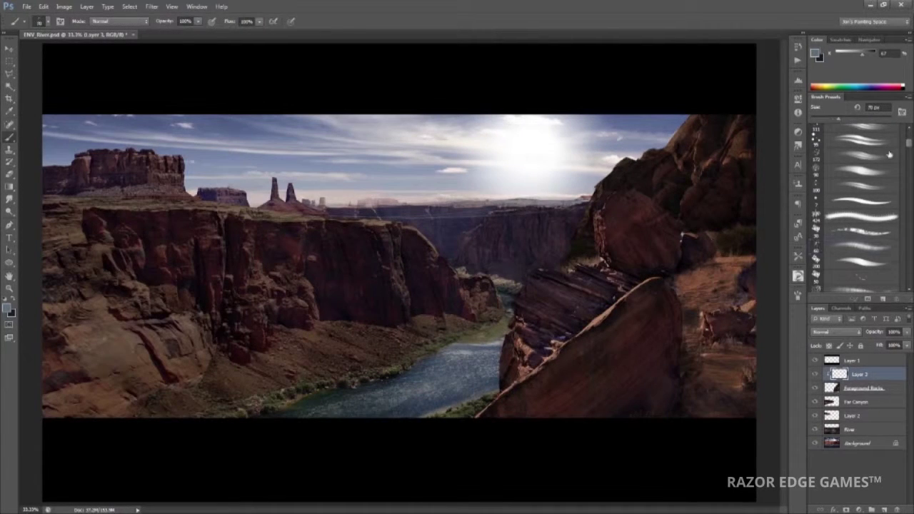
pyautogui.scroll(1, 878, 213)
pyautogui.click(878, 212)
pyautogui.press('3')
pyautogui.press('7')
pyautogui.keyDown('alt'); pyautogui.click(532, 271); pyautogui.keyUp('alt')
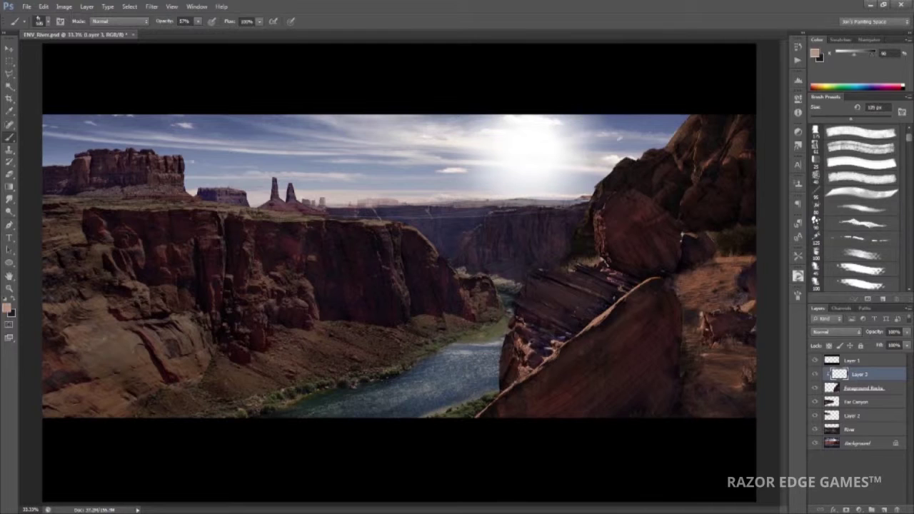
# Paint light and dark rock tones over the large slanted foreground slabs, working up to a 175 px brush
pyautogui.press('[')
pyautogui.press('[')
pyautogui.press('[')
pyautogui.press(']')
pyautogui.press(']')
pyautogui.press(']')
pyautogui.press(']')
pyautogui.press(']')
pyautogui.press(']')
pyautogui.press(']')
pyautogui.press(']')
pyautogui.press(']')
pyautogui.press(']')
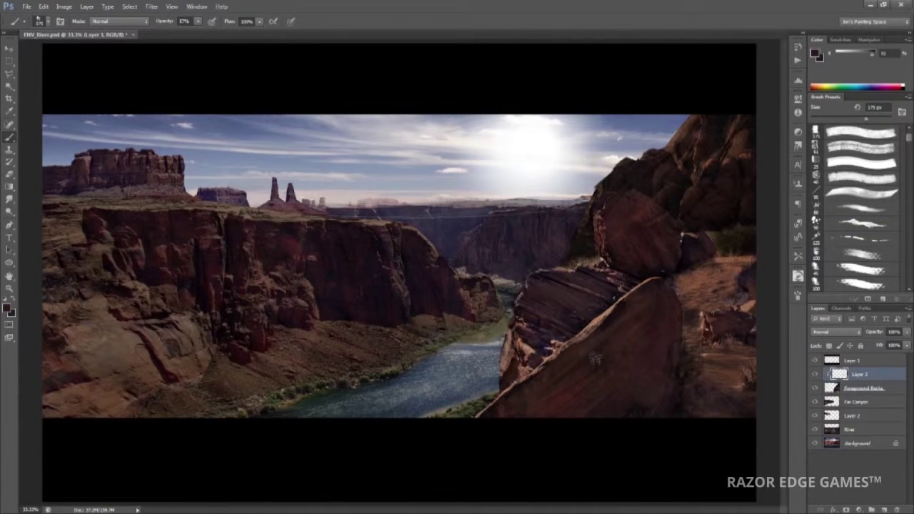
# Paint thin sunlit edges down the side of the round foreground boulder using sampled highlight colours
pyautogui.keyDown('alt'); pyautogui.click(619, 201); pyautogui.keyUp('alt')
pyautogui.moveTo(619, 200); pyautogui.dragTo(604, 259)
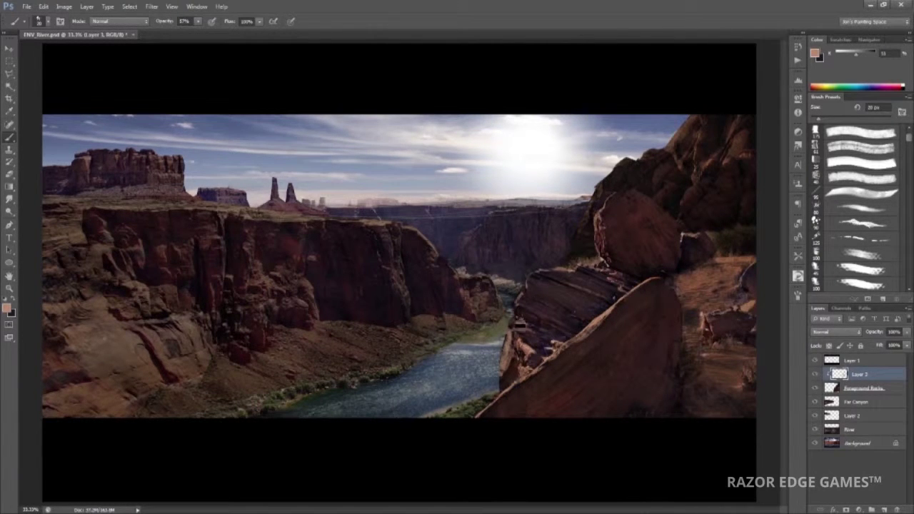
pyautogui.keyDown('alt'); pyautogui.click(578, 237); pyautogui.keyUp('alt')
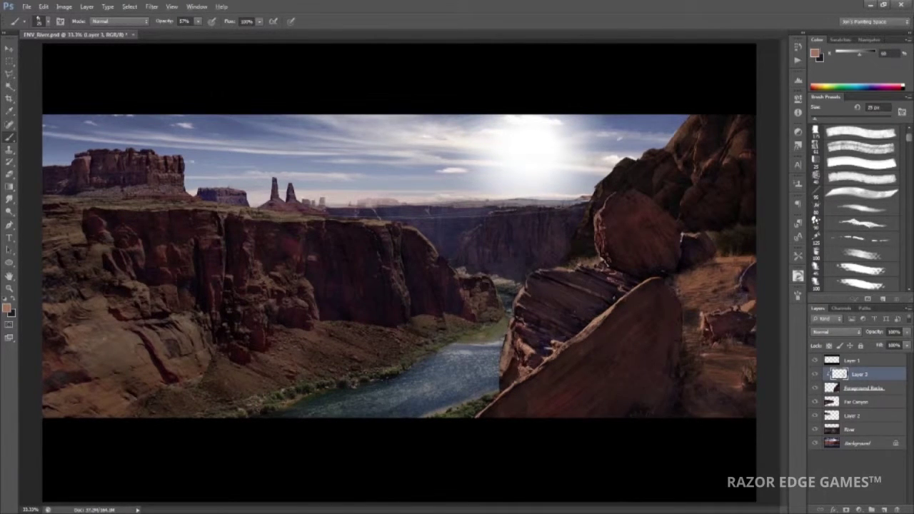
# Paint a dark sampled tone over the lower ground beside the large slab with a 300 px brush
pyautogui.keyDown('alt'); pyautogui.click(712, 414); pyautogui.keyUp('alt')
pyautogui.press(']')
pyautogui.press(']')
pyautogui.press(']')
pyautogui.press(']')
pyautogui.press(']')
pyautogui.press(']')
pyautogui.press(']')
pyautogui.press(']')
pyautogui.press(']')
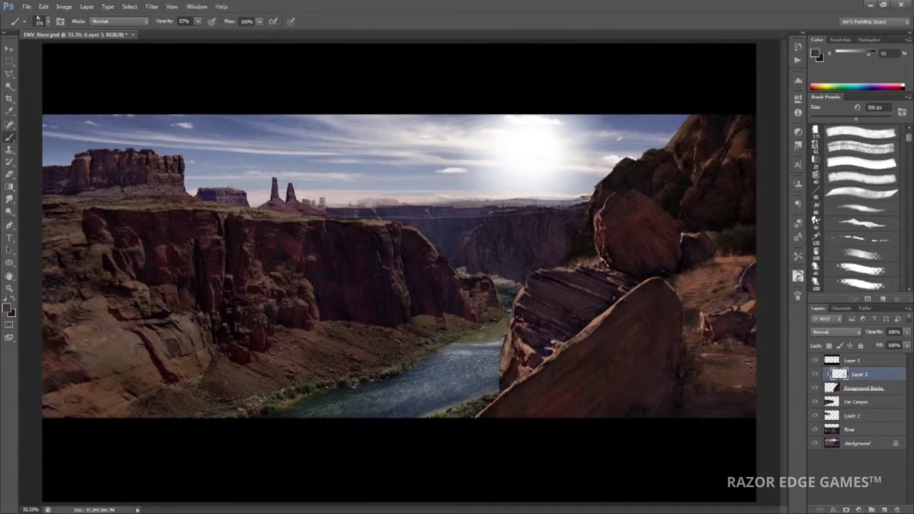
# Paint a dark shadow on the ground just behind the large slab's upper edge
pyautogui.hotkey('ctrl', '-')
pyautogui.hotkey('ctrl', '+')
pyautogui.press(',')
pyautogui.moveTo(689, 272)
pyautogui.mouseDown()
pyautogui.moveTo(718, 289)
pyautogui.moveTo(700, 286)
pyautogui.moveTo(676, 300)
pyautogui.mouseUp()
pyautogui.press('.')
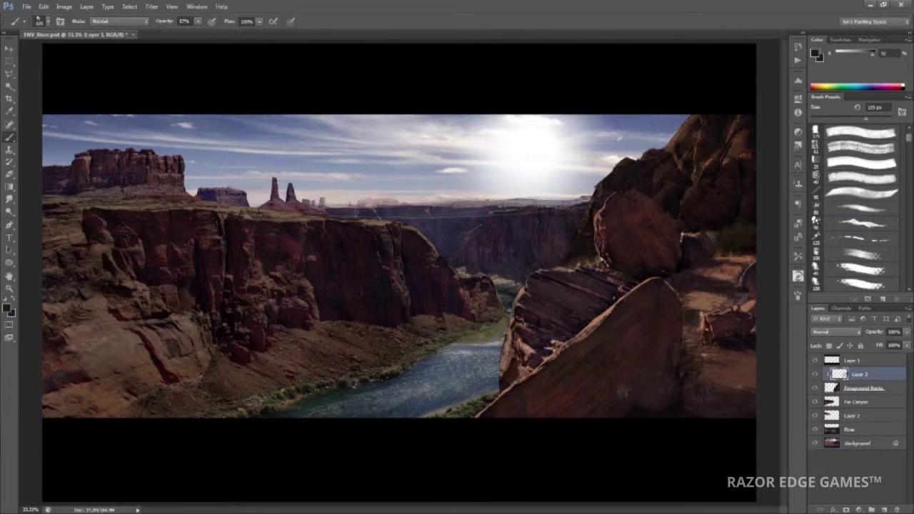
# Smooth the sandy ground around the small rock beside the slab by painting with sampled earth colours
pyautogui.press('.')
pyautogui.press(']')
pyautogui.keyDown('alt'); pyautogui.click(740, 266); pyautogui.keyUp('alt')
pyautogui.moveTo(742, 377); pyautogui.dragTo(728, 365)
pyautogui.moveTo(703, 334)
pyautogui.mouseDown()
pyautogui.moveTo(682, 360)
pyautogui.moveTo(735, 366)
pyautogui.mouseUp()
pyautogui.keyDown('alt'); pyautogui.click(737, 348); pyautogui.keyUp('alt')
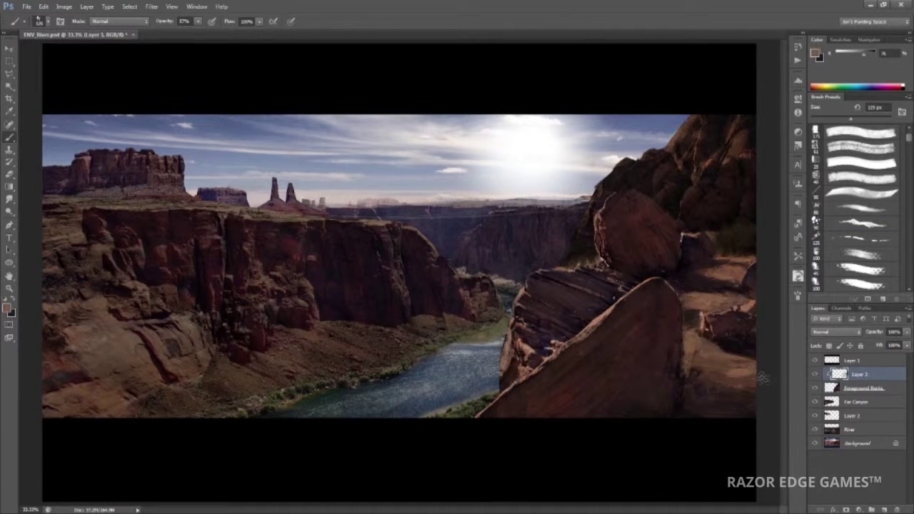
pyautogui.press(',')
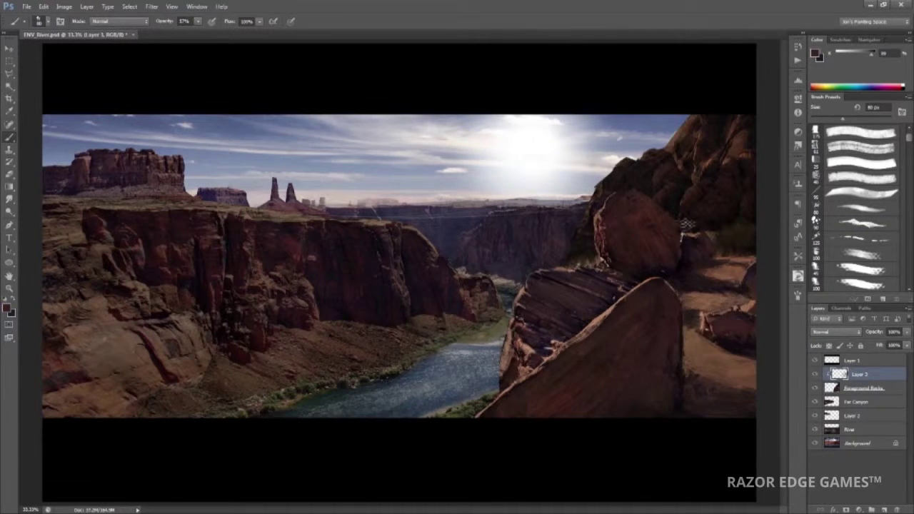
# Paint a sunlit rim along the outer edge of the slope behind the round boulder in a sampled light tone
pyautogui.hotkey('ctrl', '-')
pyautogui.hotkey('ctrl', '-')
pyautogui.hotkey('ctrl', '-')
pyautogui.hotkey('ctrl', '+')
pyautogui.hotkey('ctrl', '+')
pyautogui.hotkey('ctrl', '+')
pyautogui.keyDown('alt'); pyautogui.click(611, 178); pyautogui.keyUp('alt')
pyautogui.moveTo(598, 198); pyautogui.dragTo(576, 274)
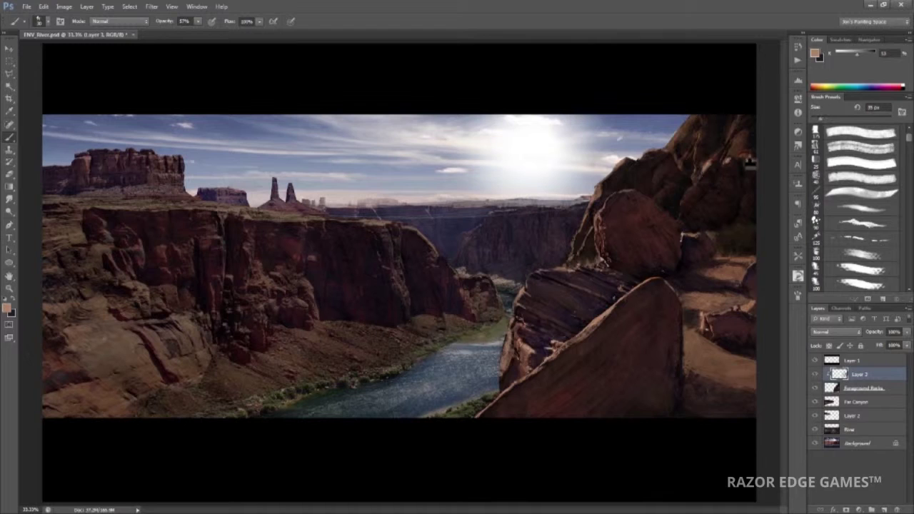
# Paint dark crevices and lit faces on the tall rocks above the boulder
pyautogui.press('.')
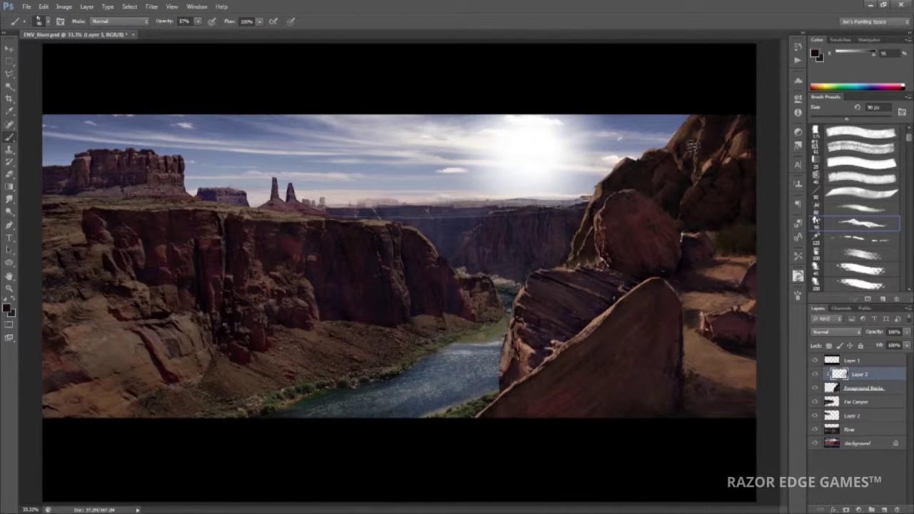
pyautogui.press(']')
pyautogui.press(']')
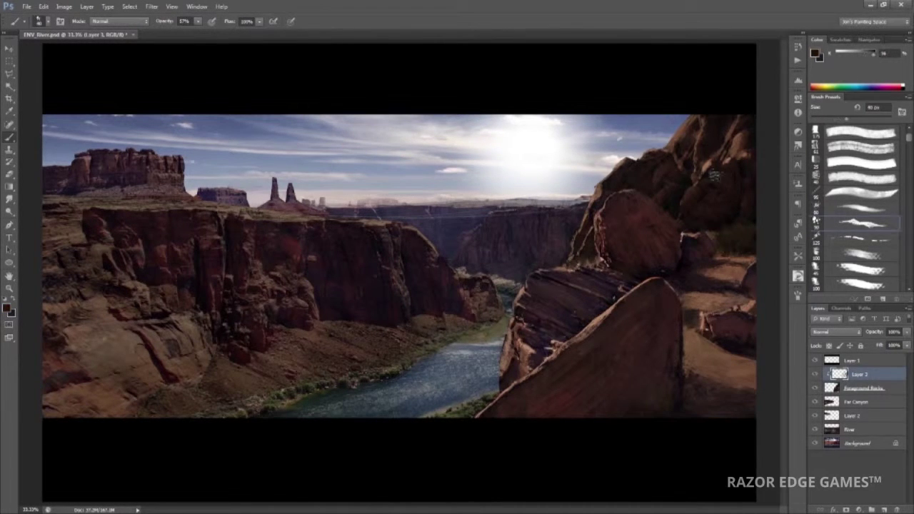
pyautogui.moveTo(723, 188); pyautogui.dragTo(738, 143)
pyautogui.press('d')
pyautogui.hotkey('ctrl', '-')
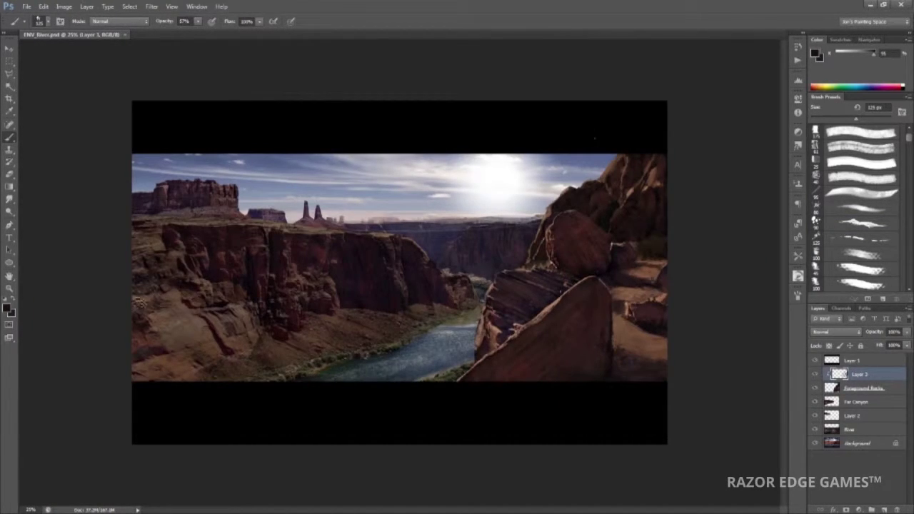
# Add a new layer clipped to Far Canyon and paint sampled rock light on the lower canyon slopes
pyautogui.click(856, 401)
pyautogui.hotkey('ctrl', 'shift', 'alt', 'n')
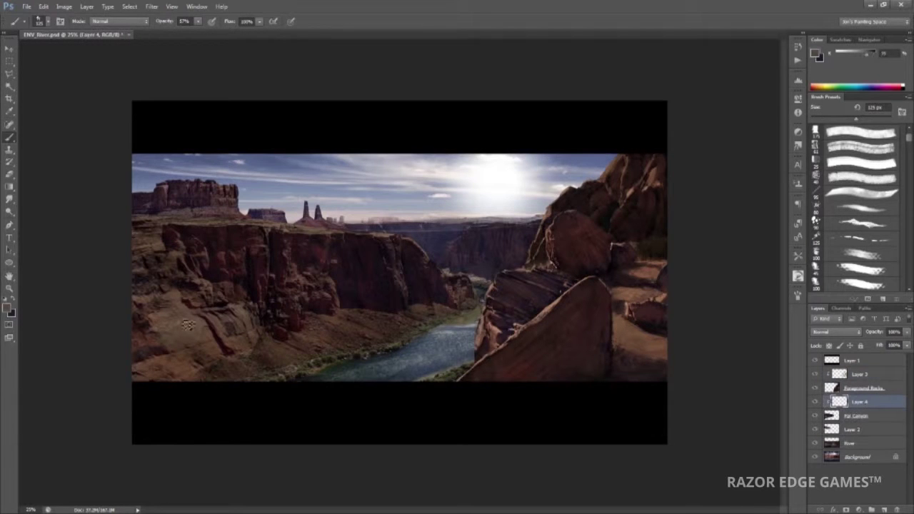
pyautogui.moveTo(191, 328); pyautogui.dragTo(200, 322)
pyautogui.keyDown('alt'); pyautogui.click(293, 267); pyautogui.keyUp('alt')
pyautogui.moveTo(339, 338); pyautogui.dragTo(378, 323)
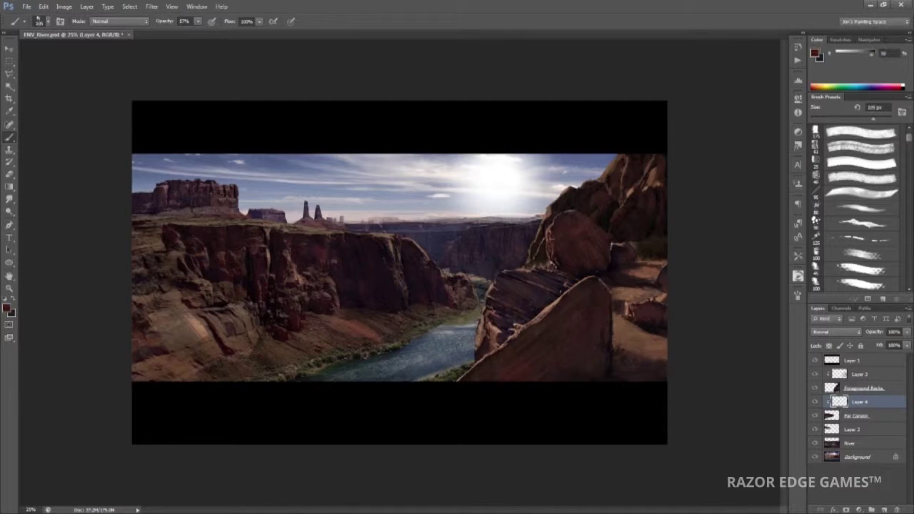
# Paint darker sampled tones over the slope and rocky point where the canyon cliff meets the river
pyautogui.keyDown('alt'); pyautogui.click(444, 312); pyautogui.keyUp('alt')
pyautogui.keyDown('alt'); pyautogui.click(477, 319); pyautogui.keyUp('alt')
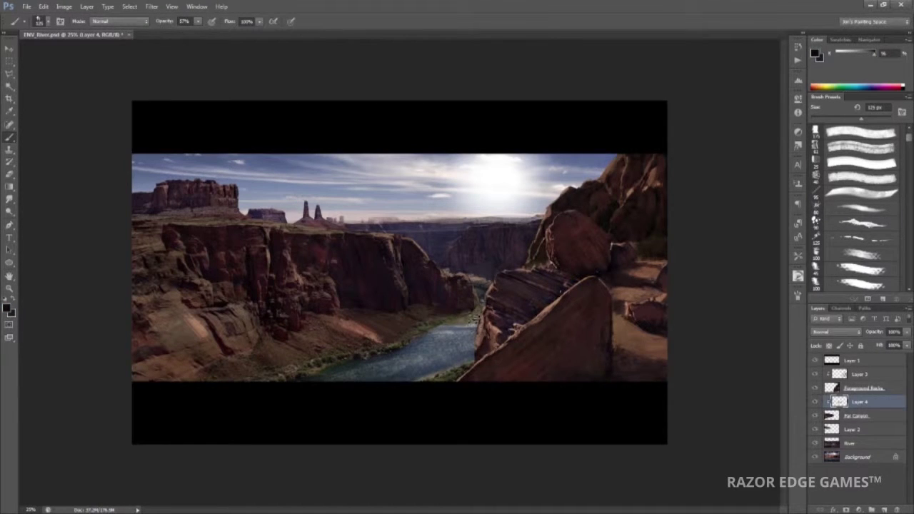
pyautogui.keyDown('alt'); pyautogui.click(378, 332); pyautogui.keyUp('alt')
pyautogui.keyDown('alt'); pyautogui.click(360, 313); pyautogui.keyUp('alt')
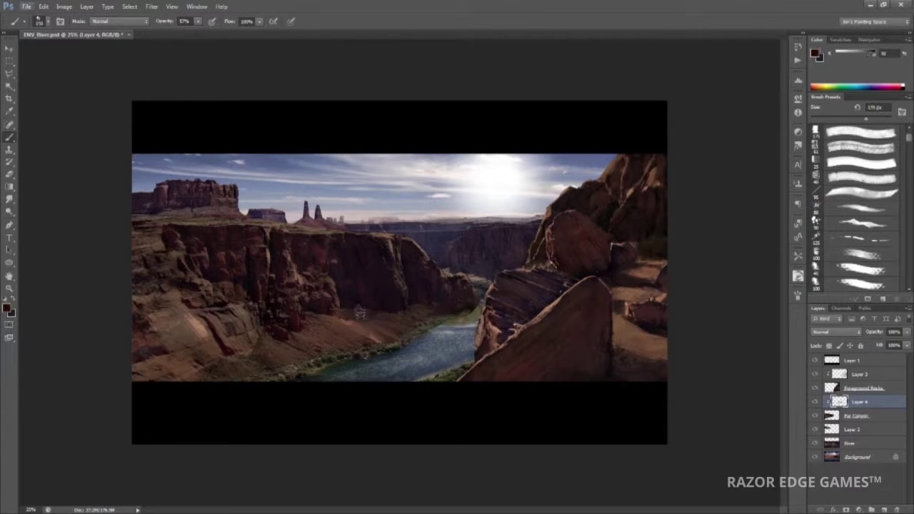
# Paint over the nearest canyon slope and brush a sunlit band along the plateau's rim with sampled colours
pyautogui.keyDown('alt'); pyautogui.click(218, 268); pyautogui.keyUp('alt')
pyautogui.press(']')
pyautogui.moveTo(167, 324)
pyautogui.mouseDown()
pyautogui.moveTo(195, 334)
pyautogui.moveTo(230, 328)
pyautogui.moveTo(263, 344)
pyautogui.mouseUp()
pyautogui.keyDown('alt'); pyautogui.click(256, 362); pyautogui.keyUp('alt')
pyautogui.press('[')
pyautogui.press(']')
pyautogui.press(']')
pyautogui.press(']')
pyautogui.moveTo(384, 241); pyautogui.dragTo(164, 226)
pyautogui.keyDown('alt'); pyautogui.click(234, 268); pyautogui.keyUp('alt')
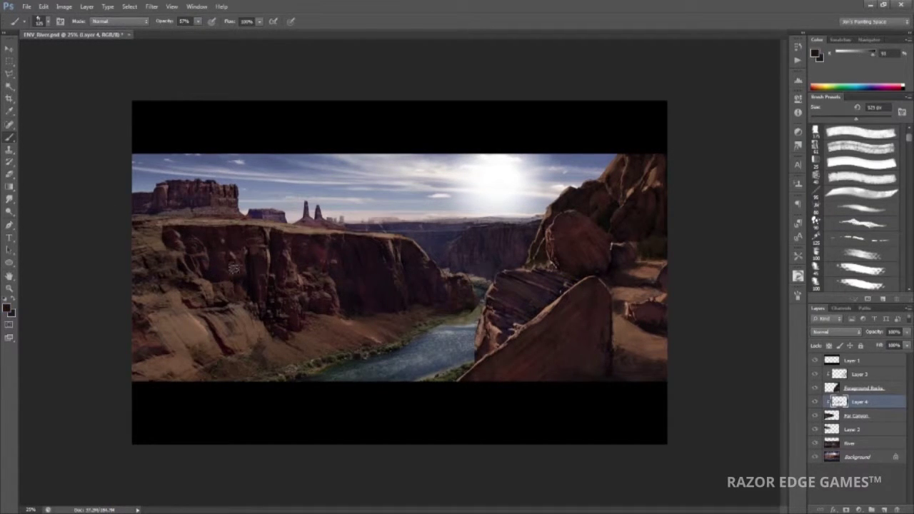
# Deepen the shadows at the base of the canyon cliff with a smaller brush and sampled dark tones
pyautogui.press('[')
pyautogui.press('[')
pyautogui.press('[')
pyautogui.keyDown('alt'); pyautogui.click(315, 312); pyautogui.keyUp('alt')
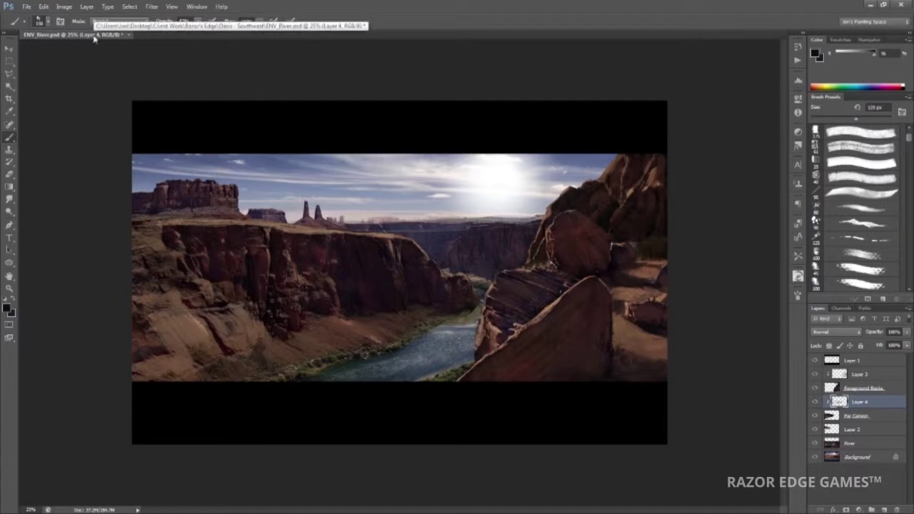
# Paint rock strata on the nearest canyon slope and refine the cliff face and rim with small sampled strokes
pyautogui.press('[')
pyautogui.press('[')
pyautogui.press('[')
pyautogui.keyDown('alt'); pyautogui.click(232, 291); pyautogui.keyUp('alt')
pyautogui.press('[')
pyautogui.press('[')
pyautogui.press('[')
pyautogui.moveTo(143, 314); pyautogui.dragTo(157, 357)
pyautogui.keyDown('alt'); pyautogui.click(229, 279); pyautogui.keyUp('alt')
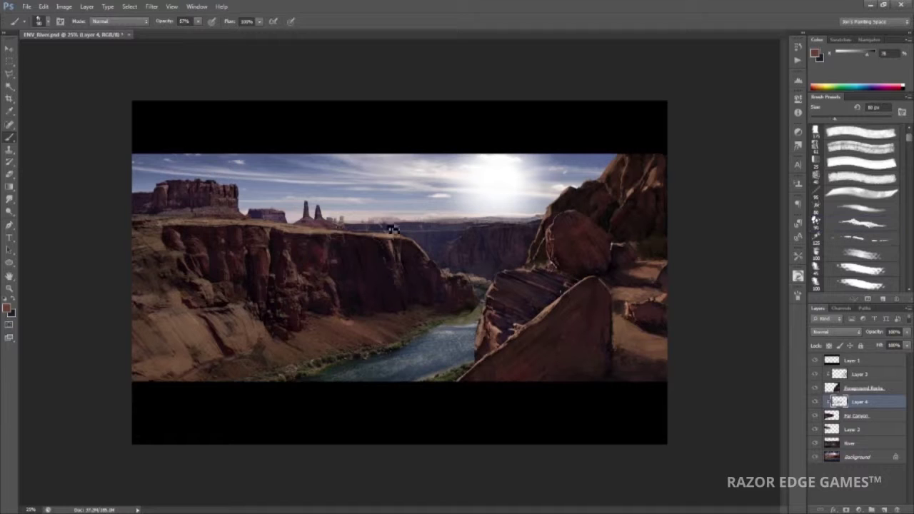
pyautogui.press(']')
pyautogui.keyDown('alt'); pyautogui.click(248, 232); pyautogui.keyUp('alt')
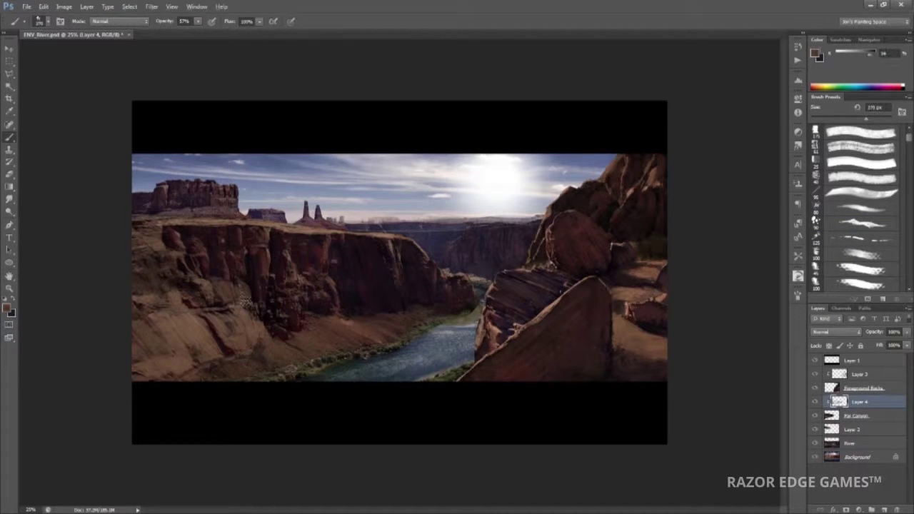
# Merge the clipped paint layers into their photo layers and blend the foreground rocks with a Very Wet, Heavy Mix Mixer Brush
pyautogui.rightClick(831, 401)
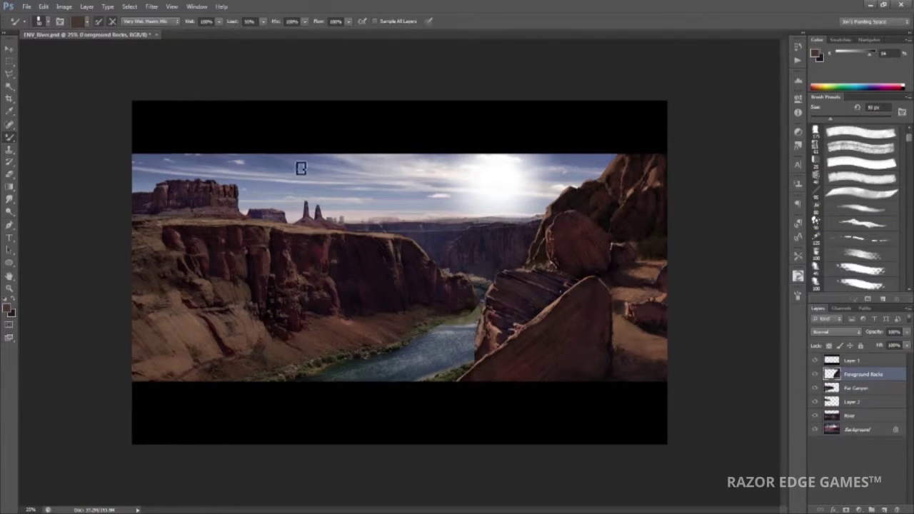
pyautogui.press('[')
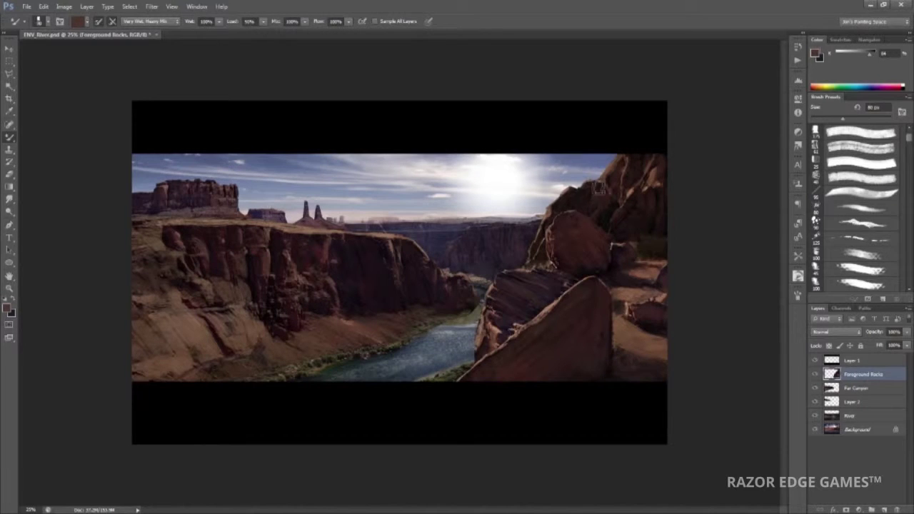
# Blend the painted cliff and slopes on the Far Canyon layer with the Mixer Brush
pyautogui.hotkey('alt', '[')
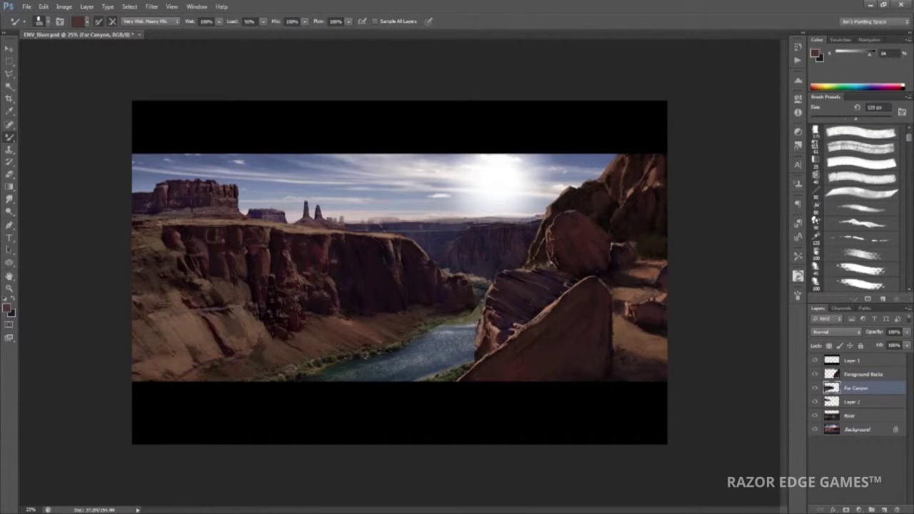
pyautogui.hotkey('ctrl', '-')
pyautogui.hotkey('ctrl', '-')
pyautogui.hotkey('ctrl', '-')
pyautogui.hotkey('ctrl', '-')
pyautogui.hotkey('ctrl', '-')
pyautogui.hotkey('ctrl', '-')
pyautogui.hotkey('ctrl', '+')
pyautogui.hotkey('ctrl', '+')
pyautogui.hotkey('ctrl', '+')
pyautogui.hotkey('ctrl', '+')
pyautogui.hotkey('ctrl', '+')
pyautogui.hotkey('ctrl', '+')
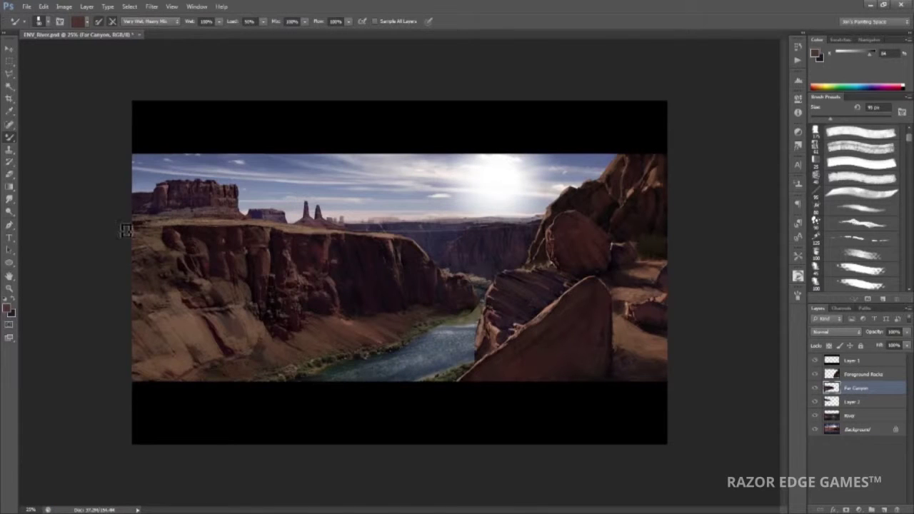
# Clone cliff texture over the nearest part of the canyon wall to extend the rock face to the image edge
pyautogui.press('s')
pyautogui.press('[')
pyautogui.press('[')
pyautogui.press(']')
pyautogui.press(']')
pyautogui.press(']')
pyautogui.moveTo(150, 336)
pyautogui.mouseDown()
pyautogui.moveTo(214, 357)
pyautogui.moveTo(157, 246)
pyautogui.mouseUp()
# Paint sampled rock tones over the cloned texture to blend it into the Far Canyon cliff and slope
pyautogui.click(10, 136)
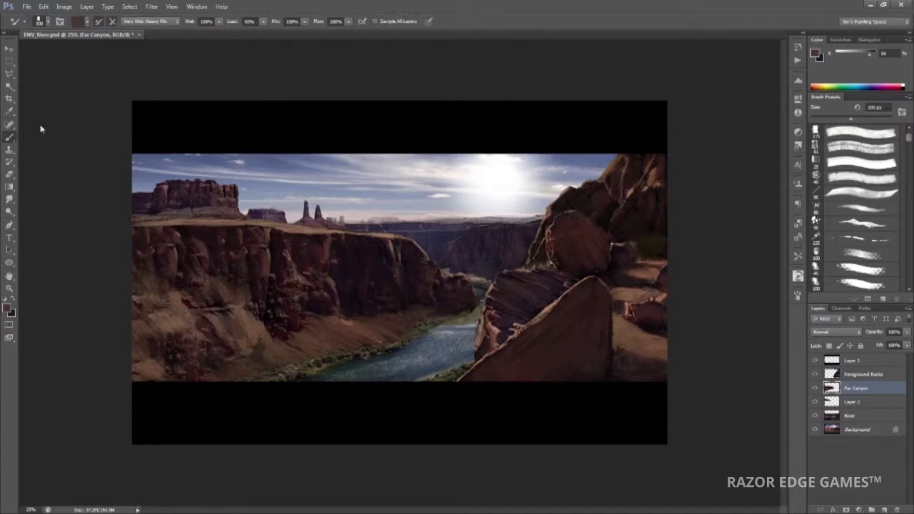
pyautogui.keyDown('alt'); pyautogui.click(179, 292); pyautogui.keyUp('alt')
pyautogui.press('[')
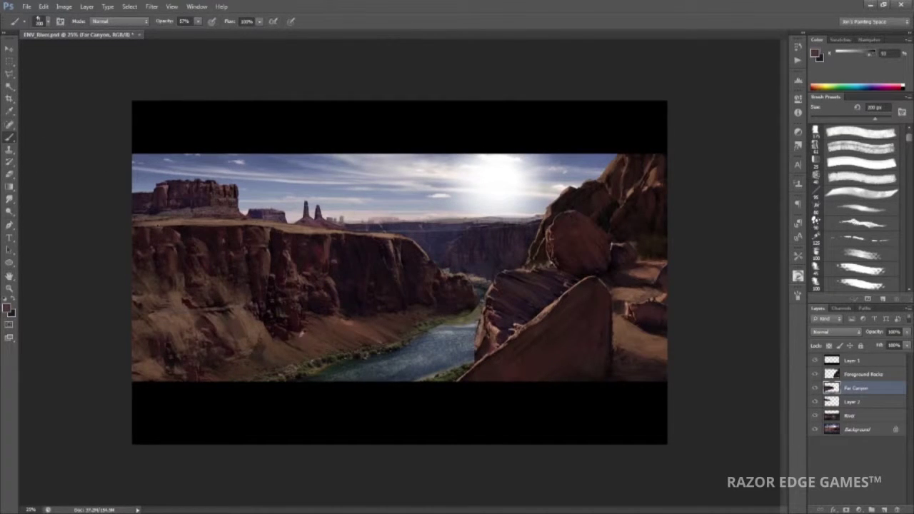
pyautogui.scroll(-4, 456, 261)
pyautogui.scroll(5, 449, 264)
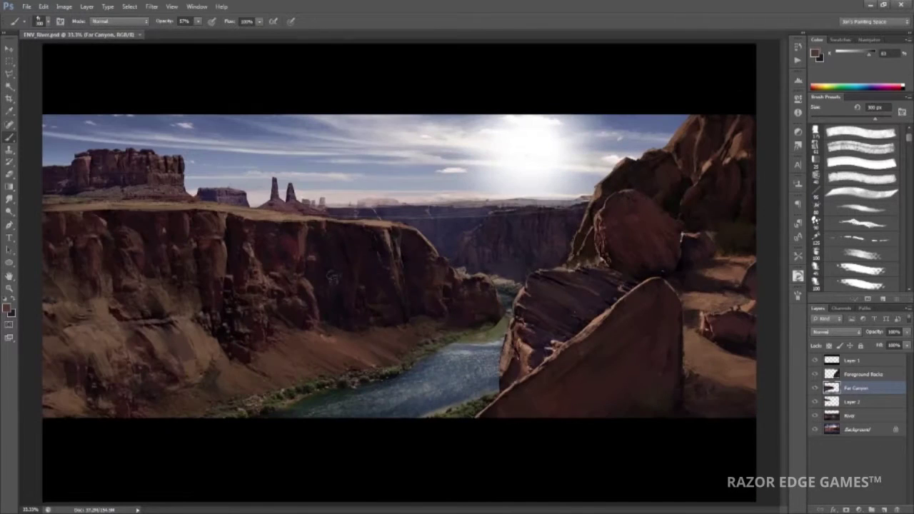
pyautogui.scroll(-4, 436, 274)
pyautogui.scroll(4, 464, 257)
# Add a new layer clipped to Layer 2 and paint sampled earth and shadow colours on the large distant mesa
pyautogui.hotkey('ctrl', 'shift', 'alt', 'n')
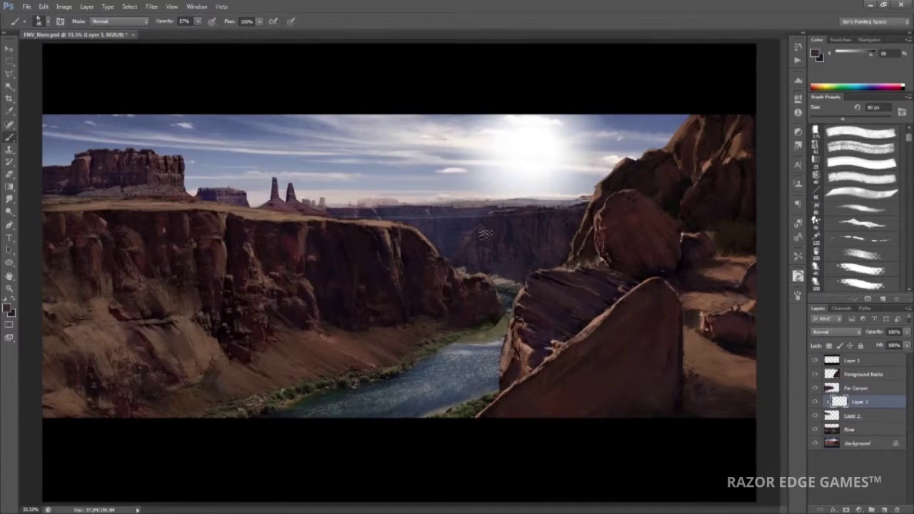
pyautogui.press(']')
pyautogui.press(']')
pyautogui.keyDown('alt'); pyautogui.click(107, 190); pyautogui.keyUp('alt')
pyautogui.keyDown('alt'); pyautogui.click(300, 207); pyautogui.keyUp('alt')
pyautogui.press(']')
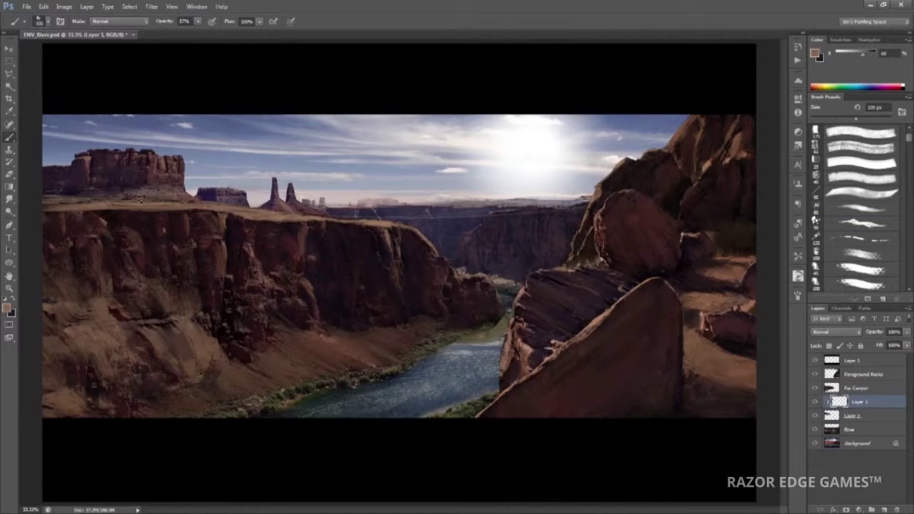
pyautogui.keyDown('alt'); pyautogui.click(89, 167); pyautogui.keyUp('alt')
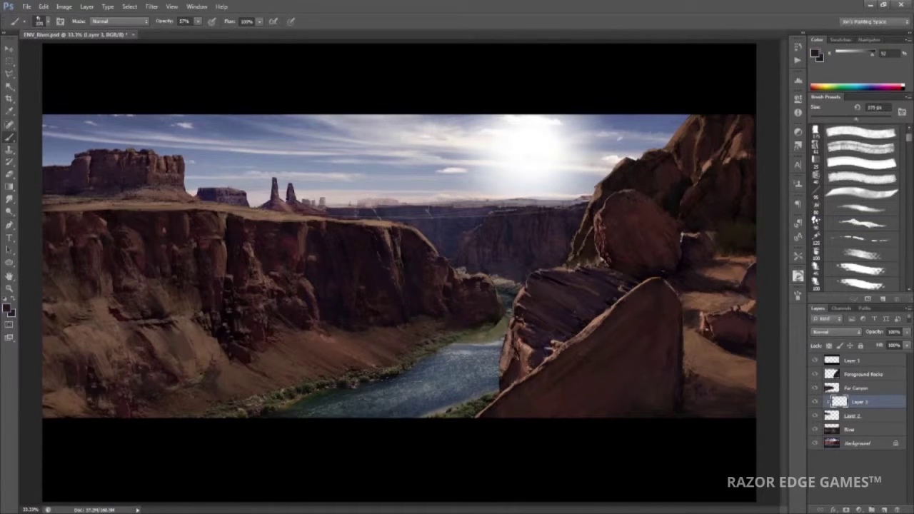
# Paint the small distant mesa and butte bases with sampled tones, and merge the paint layer into Layer 2
pyautogui.keyDown('alt'); pyautogui.click(237, 214); pyautogui.keyUp('alt')
pyautogui.press(']')
pyautogui.hotkey('ctrl', '-')
pyautogui.hotkey('ctrl', '+')
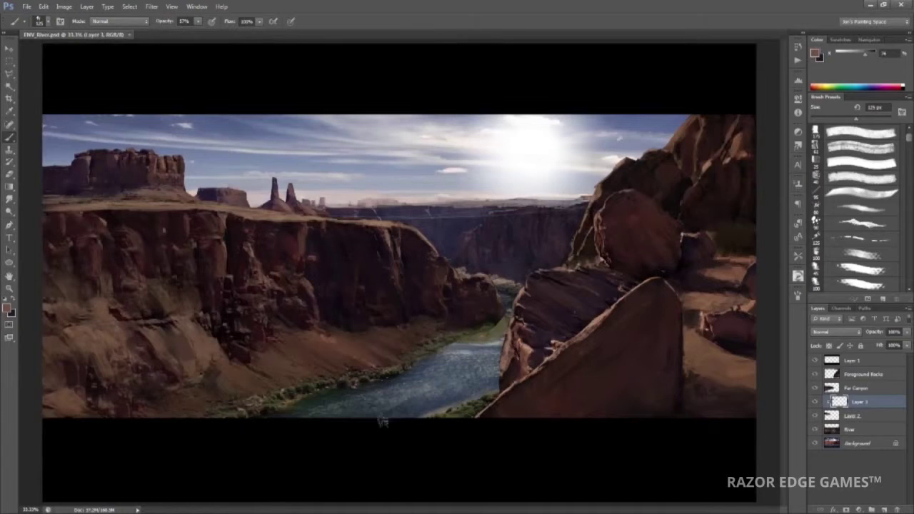
pyautogui.hotkey('ctrl', 'e')
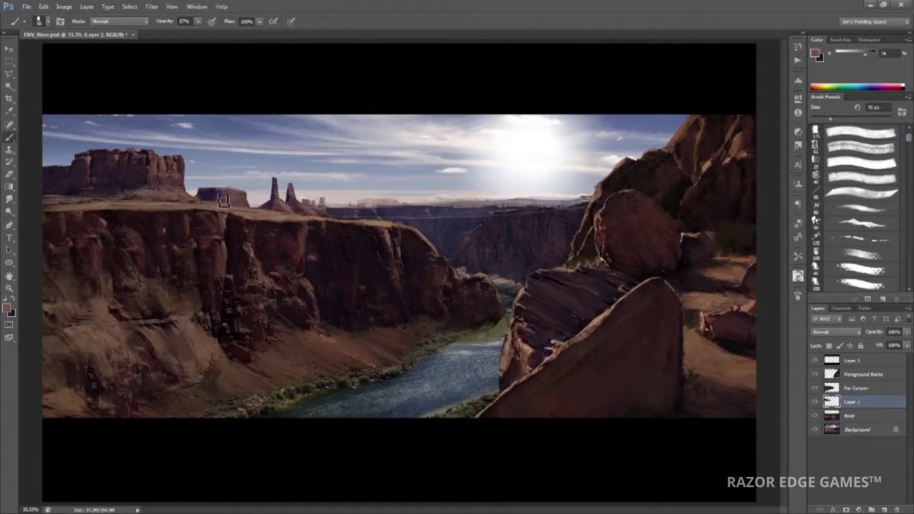
# Blend the distant mesas and buttes on Layer 2 with the Mixer Brush
pyautogui.rightClick(10, 137)
pyautogui.click(56, 162)
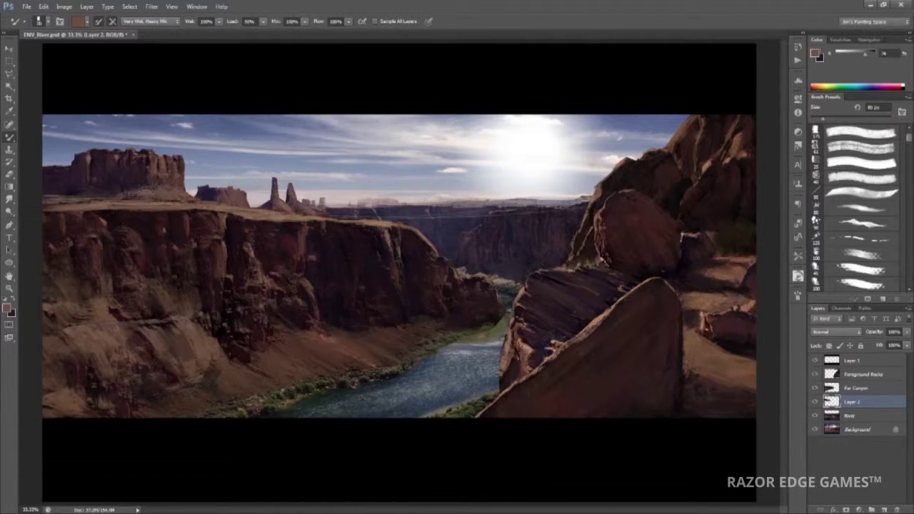
pyautogui.hotkey('ctrl', '-')
pyautogui.hotkey('ctrl', '-')
pyautogui.hotkey('ctrl', '+')
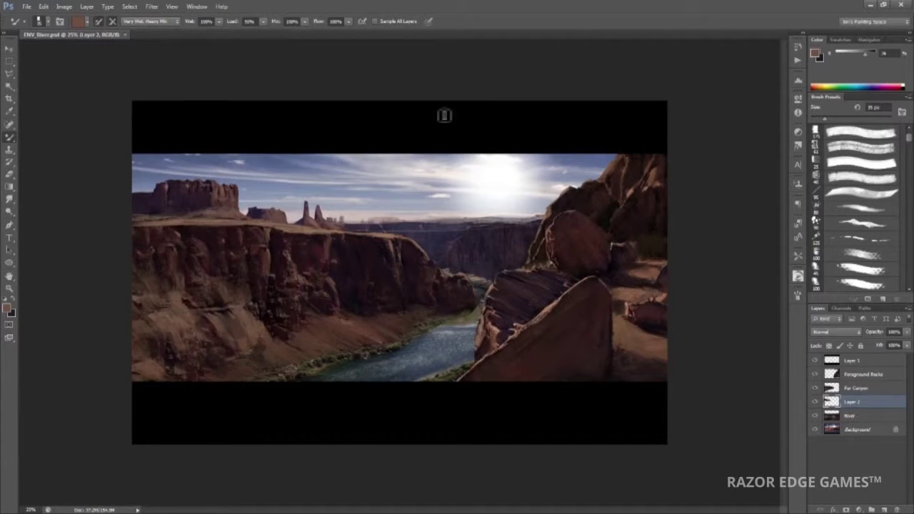
# Add a new layer clipped to the River layer and paint sampled purple-grey and dark tones over the distant canyon
pyautogui.hotkey('alt', '[')
pyautogui.hotkey('ctrl', 'shift', 'alt', 'n')
pyautogui.hotkey('shift', 'b')
pyautogui.keyDown('alt'); pyautogui.click(474, 282); pyautogui.keyUp('alt')
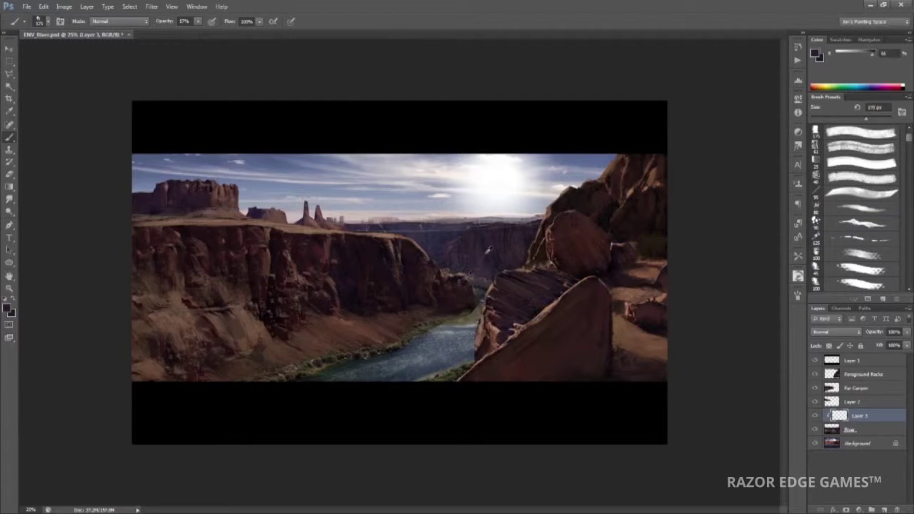
pyautogui.press('[')
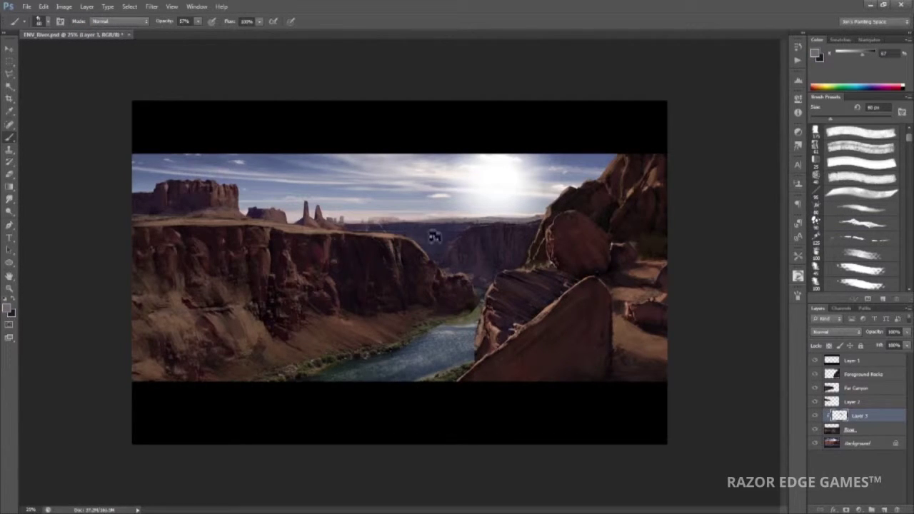
pyautogui.press('.')
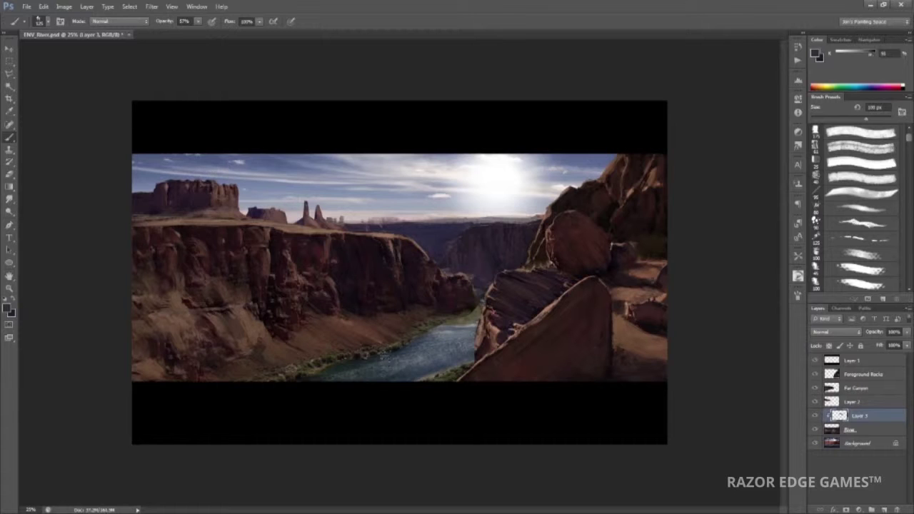
# Paint sampled bank and water tones along the shoreline and over the river's noisy surface
pyautogui.keyDown('alt'); pyautogui.click(451, 317); pyautogui.keyUp('alt')
pyautogui.press(']')
pyautogui.press(']')
pyautogui.press(']')
pyautogui.press(']')
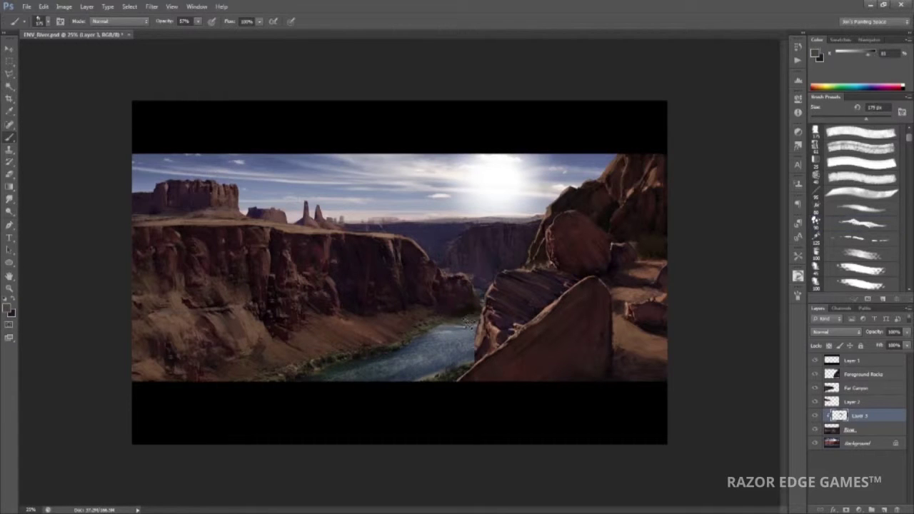
pyautogui.keyDown('alt'); pyautogui.click(487, 307); pyautogui.keyUp('alt')
pyautogui.press('[')
pyautogui.press('[')
pyautogui.press('[')
pyautogui.press('[')
pyautogui.press('[')
pyautogui.press('[')
pyautogui.press('[')
pyautogui.press('[')
pyautogui.press('[')
pyautogui.press('[')
pyautogui.moveTo(353, 386); pyautogui.dragTo(335, 373)
pyautogui.keyDown('alt'); pyautogui.click(457, 334); pyautogui.keyUp('alt')
pyautogui.press(']')
pyautogui.press(']')
pyautogui.press(']')
pyautogui.press(']')
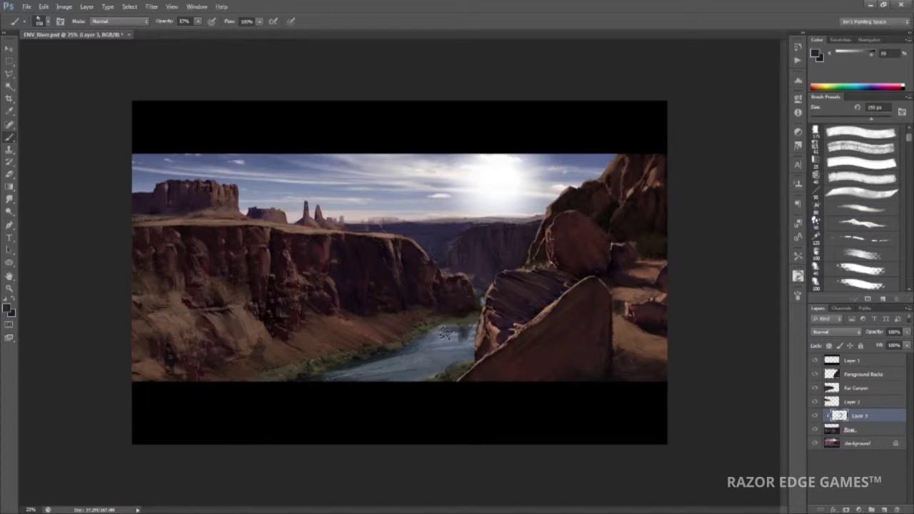
# Paint broad blue-grey strokes and dark reflections on the water with sampled colours, varying the brush size
pyautogui.moveTo(399, 366)
pyautogui.mouseDown()
pyautogui.moveTo(375, 368)
pyautogui.moveTo(457, 368)
pyautogui.moveTo(386, 386)
pyautogui.mouseUp()
pyautogui.keyDown('alt'); pyautogui.click(437, 336); pyautogui.keyUp('alt')
pyautogui.press(']')
pyautogui.press(']')
pyautogui.press(']')
pyautogui.press('[')
pyautogui.press('[')
pyautogui.press('[')
pyautogui.press('[')
pyautogui.press('[')
pyautogui.press('[')
pyautogui.press('[')
pyautogui.press('[')
pyautogui.press('[')
pyautogui.press('[')
pyautogui.press('[')
pyautogui.press('[')
pyautogui.press('[')
pyautogui.keyDown('alt'); pyautogui.click(473, 348); pyautogui.keyUp('alt')
pyautogui.press(']')
pyautogui.press(']')
pyautogui.press(']')
pyautogui.press(']')
pyautogui.press(']')
pyautogui.press(']')
pyautogui.press(']')
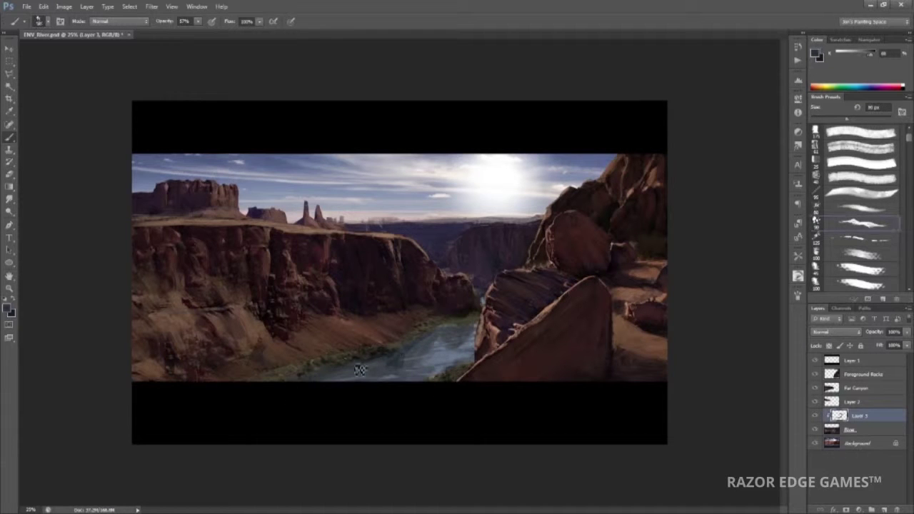
pyautogui.keyDown('alt'); pyautogui.click(421, 338); pyautogui.keyUp('alt')
pyautogui.press(']')
pyautogui.press(']')
pyautogui.press(']')
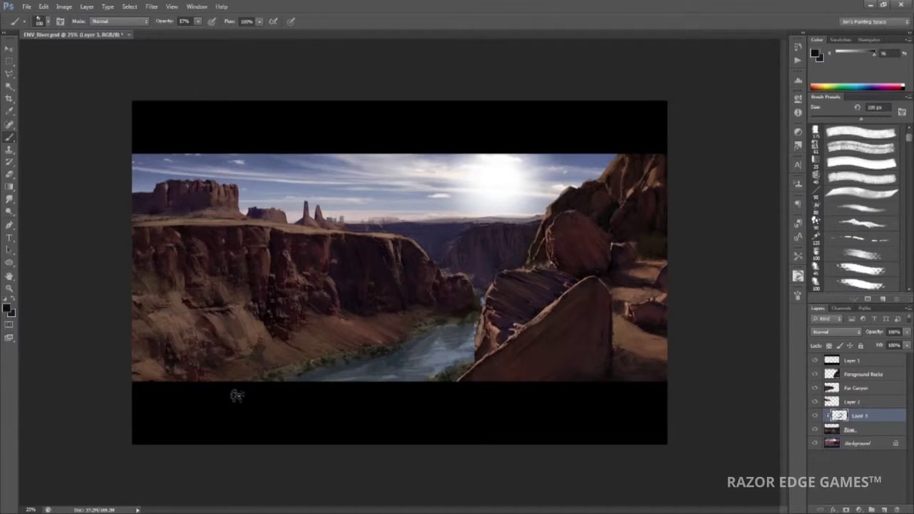
# Merge the clipped paint layer into the River layer and flip the whole canvas horizontally
pyautogui.hotkey('ctrl', '-')
pyautogui.hotkey('ctrl', '-')
pyautogui.hotkey('ctrl', '-')
pyautogui.hotkey('ctrl', '+')
pyautogui.hotkey('ctrl', '+')
pyautogui.hotkey('ctrl', '+')
pyautogui.hotkey('ctrl', 'e')
pyautogui.hotkey('ctrl', 'shift', 'h')
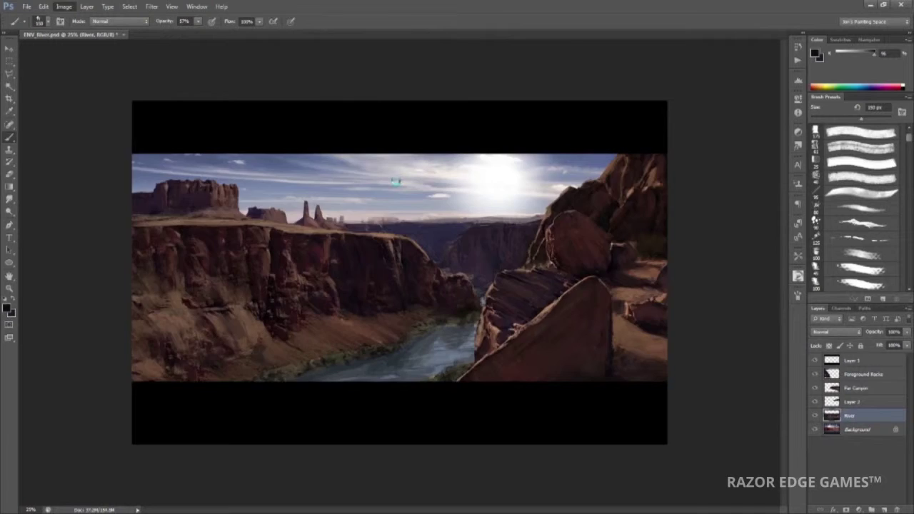
# Paint small white sun glints on the river beside the foreground rocks with a 10 px brush
pyautogui.press('x')
pyautogui.press('[')
pyautogui.press('[')
pyautogui.press('[')
pyautogui.press('[')
pyautogui.press('[')
pyautogui.press('[')
pyautogui.press('[')
pyautogui.press('[')
pyautogui.press('[')
pyautogui.press('[')
pyautogui.press('[')
pyautogui.press('[')
pyautogui.press('[')
pyautogui.press('[')
pyautogui.press('[')
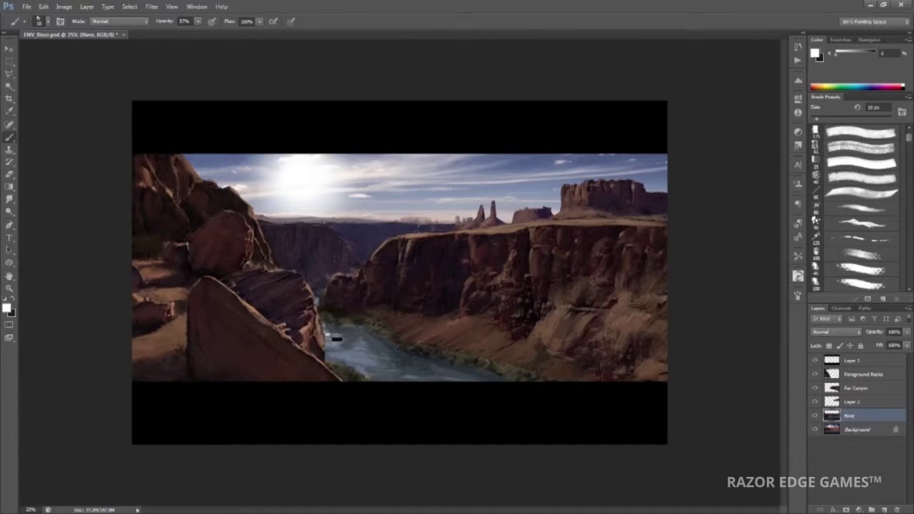
# Paint darker ripples through the river highlights and lower water with a larger brush
pyautogui.press(']')
pyautogui.press(']')
pyautogui.press(']')
pyautogui.press(']')
pyautogui.press(']')
pyautogui.press(']')
pyautogui.press(']')
pyautogui.press(']')
pyautogui.press(']')
pyautogui.press('x')
pyautogui.press('[')
pyautogui.press('[')
pyautogui.press('[')
pyautogui.press('[')
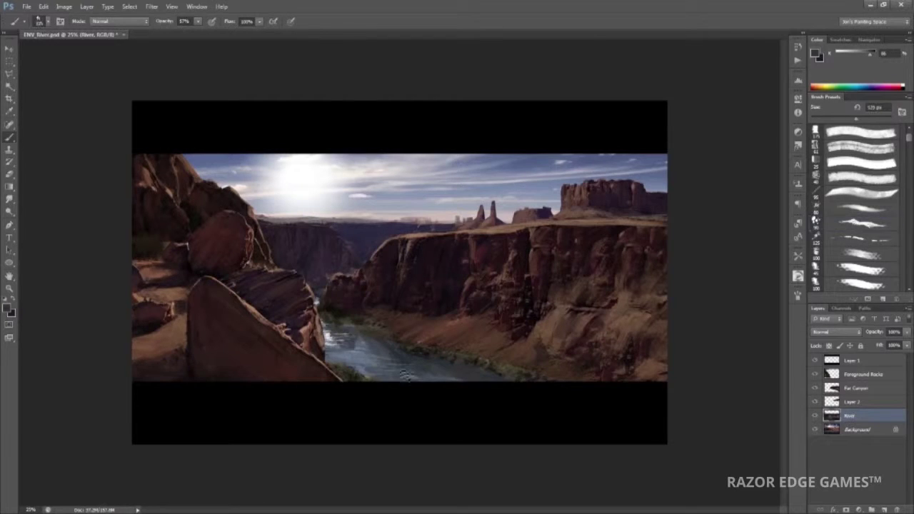
# Blend the river's painted ripples and highlights with the Mixer Brush
pyautogui.hotkey('shift', 'b')
pyautogui.hotkey('shift', 'b')
pyautogui.hotkey('shift', 'b')
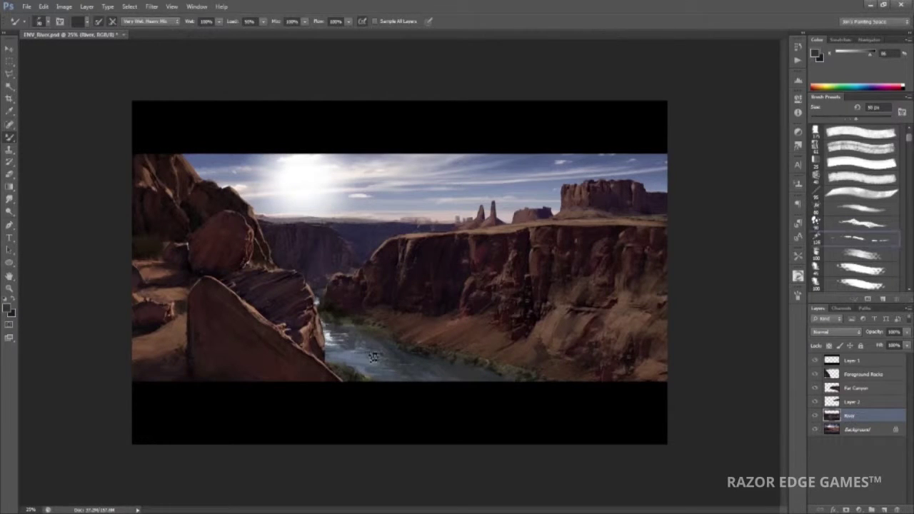
pyautogui.press('[')
pyautogui.press('[')
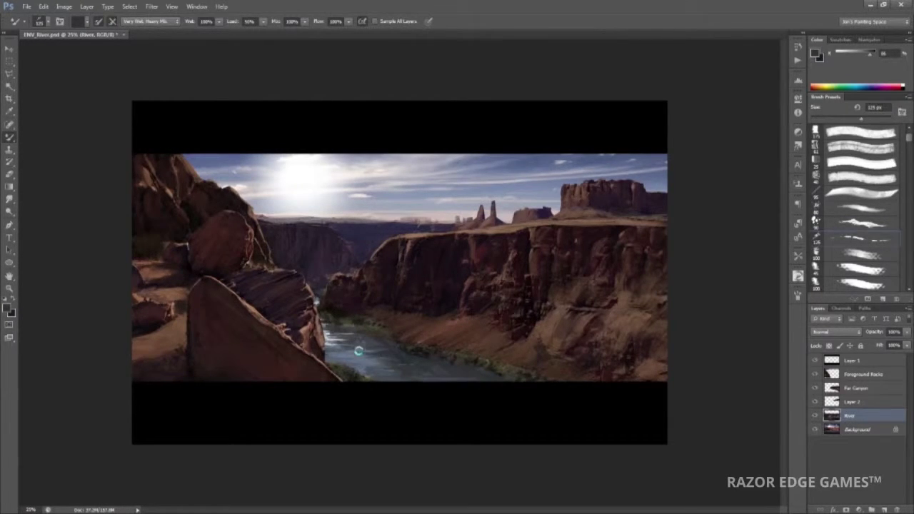
pyautogui.press(']')
pyautogui.press(']')
pyautogui.scroll(-4, 360, 355)
pyautogui.scroll(3, 361, 357)
# Paint over the sky on the Background layer with sampled blue, cloud and near-white sun-glow tones
pyautogui.hotkey('alt', '[')
pyautogui.hotkey('shift', 'b')
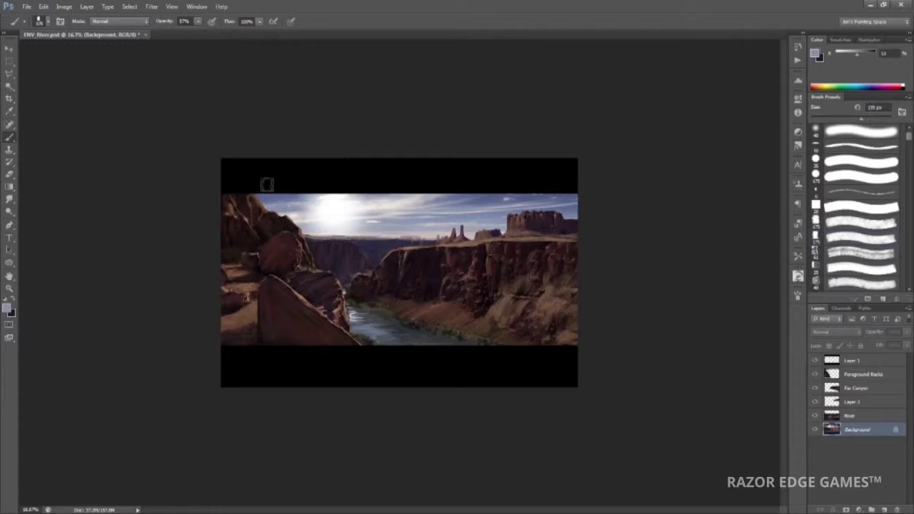
pyautogui.keyDown('alt'); pyautogui.click(548, 214); pyautogui.keyUp('alt')
pyautogui.keyDown('alt'); pyautogui.click(334, 218); pyautogui.keyUp('alt')
pyautogui.keyDown('alt'); pyautogui.click(396, 231); pyautogui.keyUp('alt')
pyautogui.keyDown('alt'); pyautogui.click(336, 207); pyautogui.keyUp('alt')
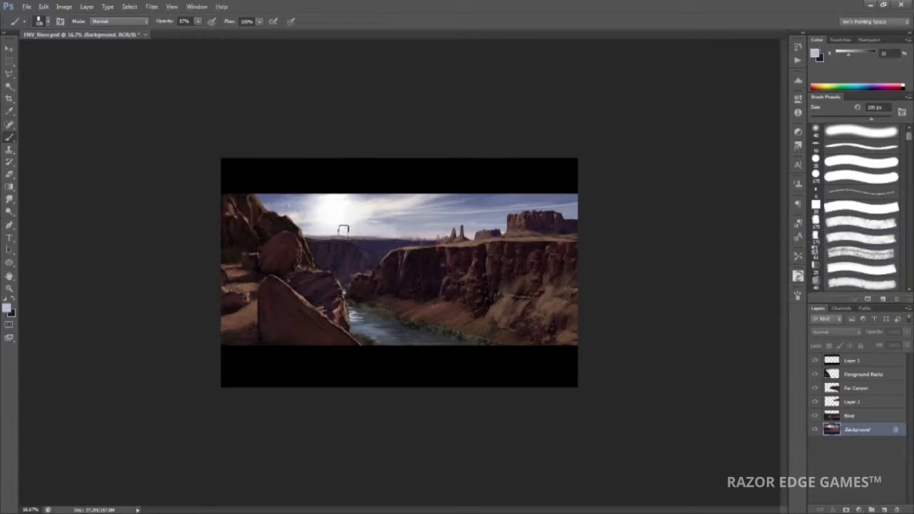
pyautogui.moveTo(464, 200); pyautogui.dragTo(510, 202)
pyautogui.keyDown('alt'); pyautogui.click(516, 208); pyautogui.keyUp('alt')
pyautogui.keyDown('alt'); pyautogui.click(304, 223); pyautogui.keyUp('alt')
pyautogui.press('.')
pyautogui.scroll(-3, 387, 197)
pyautogui.scroll(3, 388, 197)
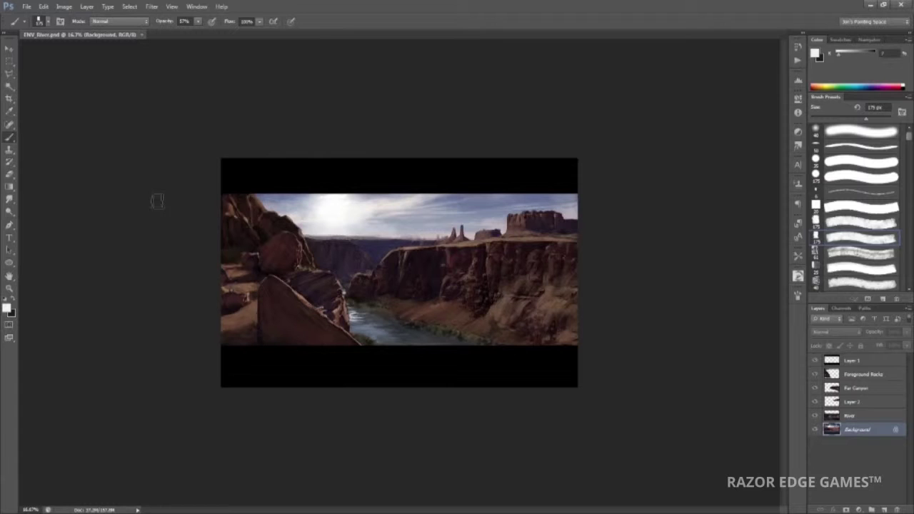
# Rename Layer 2 to Far BG Mountains and the letterbox layer to Frame
pyautogui.doubleClick(850, 401)
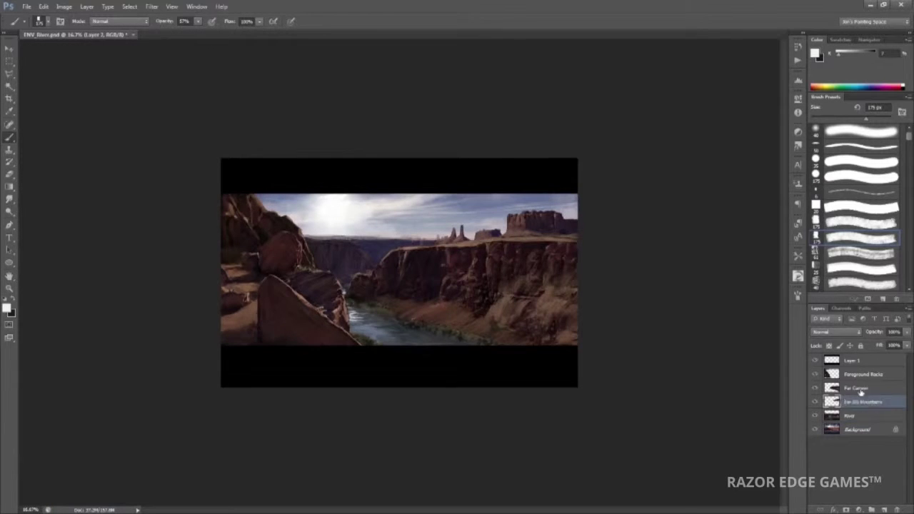
pyautogui.doubleClick(851, 359)
# Add a layer above Foreground Rocks, paint a black standing figure on the rock ledge, and refine its outline with the Eraser
pyautogui.click(861, 376)
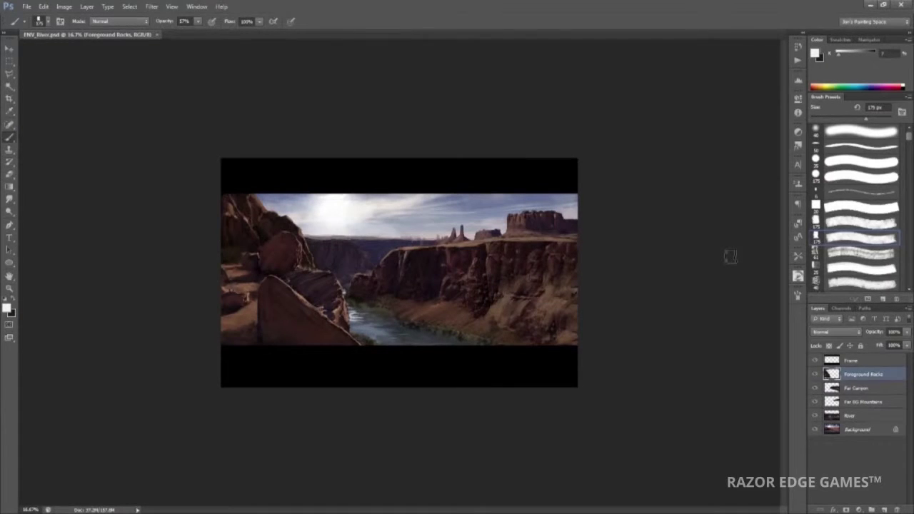
pyautogui.hotkey('ctrl', 'shift', 'alt', 'n')
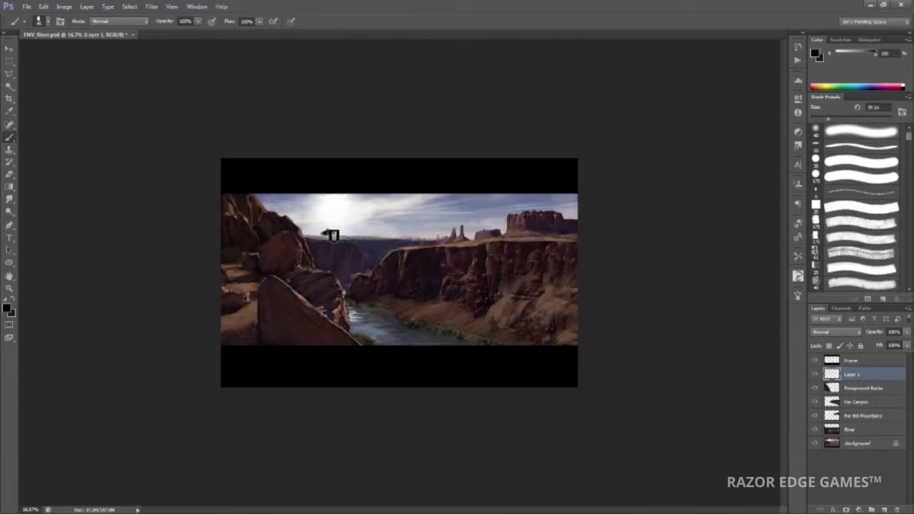
pyautogui.moveTo(319, 276); pyautogui.dragTo(350, 263)
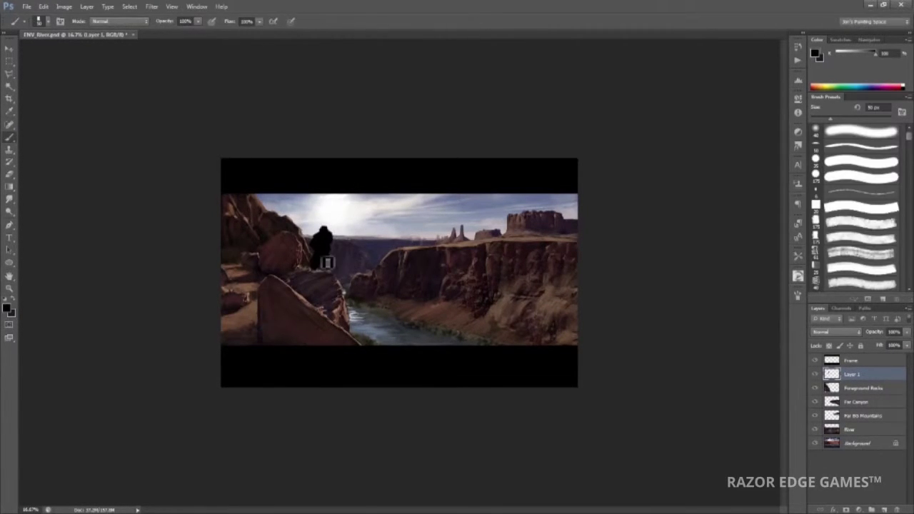
pyautogui.hotkey('ctrl', '+')
pyautogui.press('e')
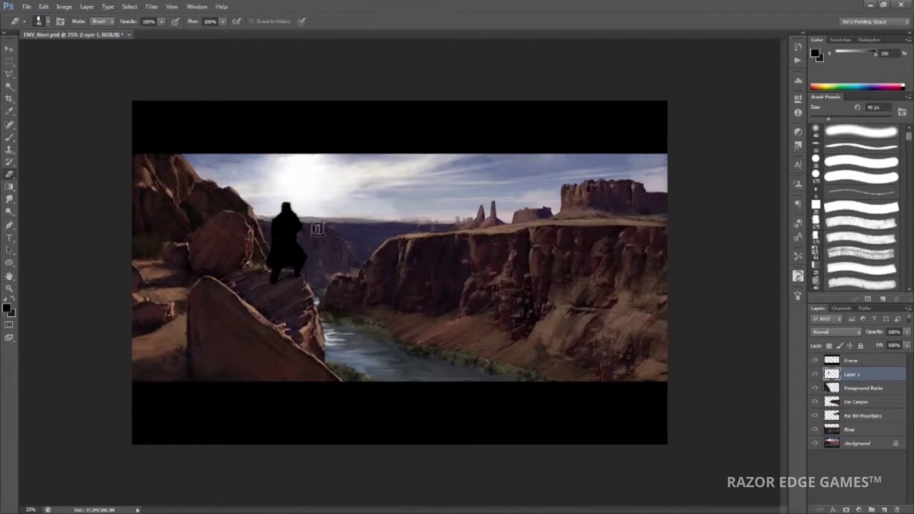
# Add a new layer clipped to the figure and paint the coat in a muted teal
pyautogui.press('b')
pyautogui.hotkey('ctrl', 'shift', 'alt', 'n')
pyautogui.click(7, 307)
pyautogui.click(493, 129)
pyautogui.click(695, 107)
pyautogui.moveTo(286, 214); pyautogui.dragTo(289, 264)
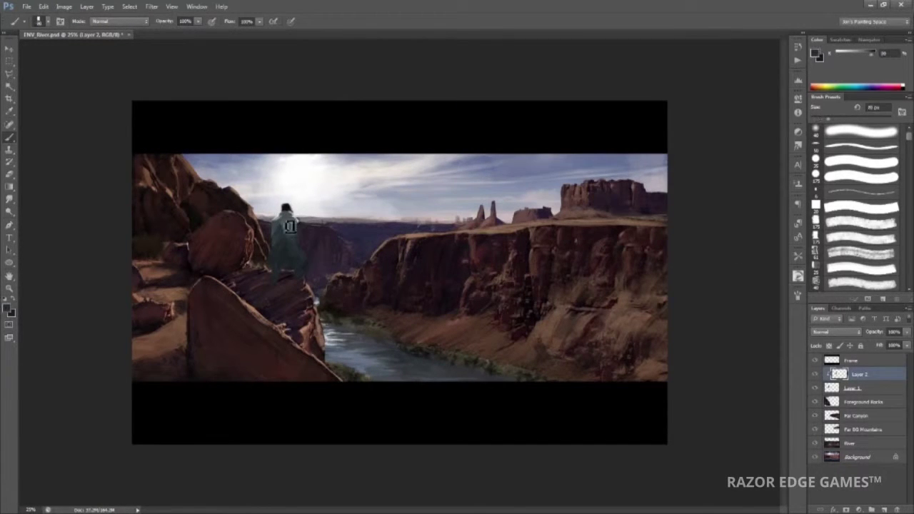
# Paint the figure's brown backpack, coat folds, legs and light edge highlights on the clipped layer
pyautogui.moveTo(284, 214); pyautogui.dragTo(296, 223)
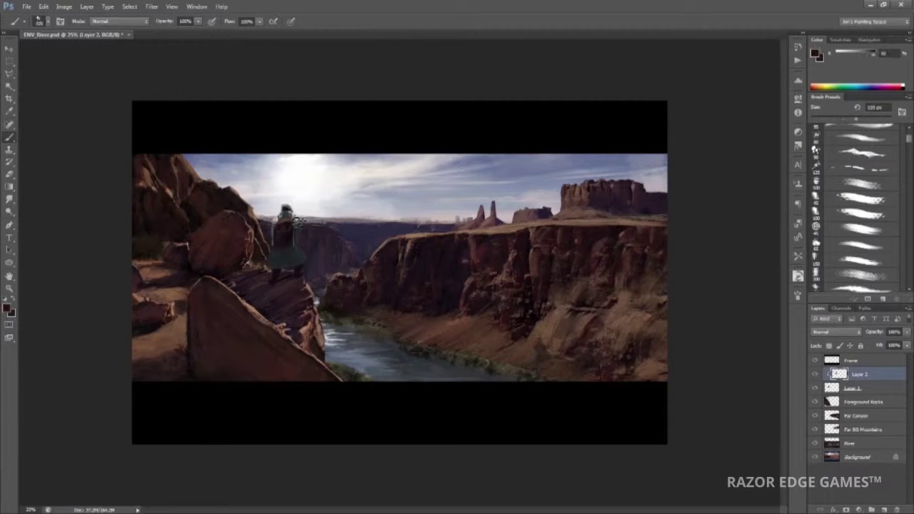
pyautogui.moveTo(284, 254)
pyautogui.mouseDown()
pyautogui.moveTo(292, 257)
pyautogui.moveTo(286, 269)
pyautogui.mouseUp()
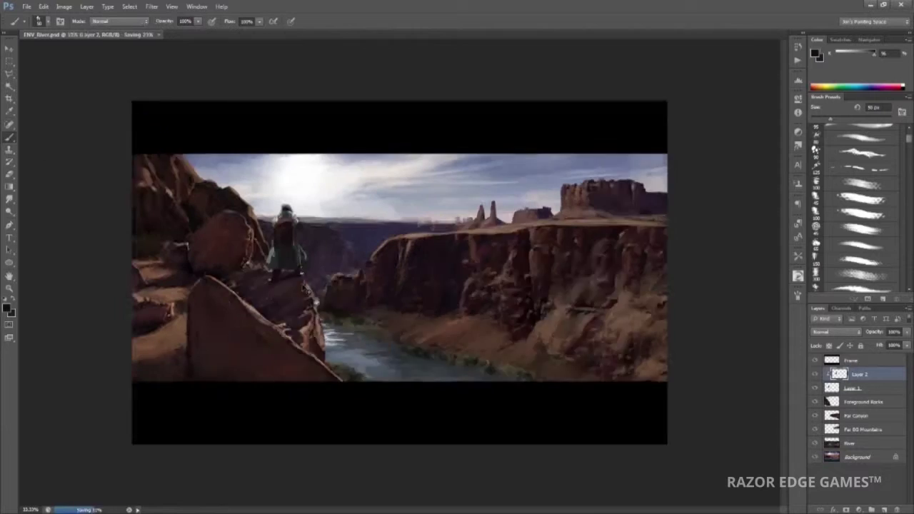
pyautogui.scroll(1, 306, 290)
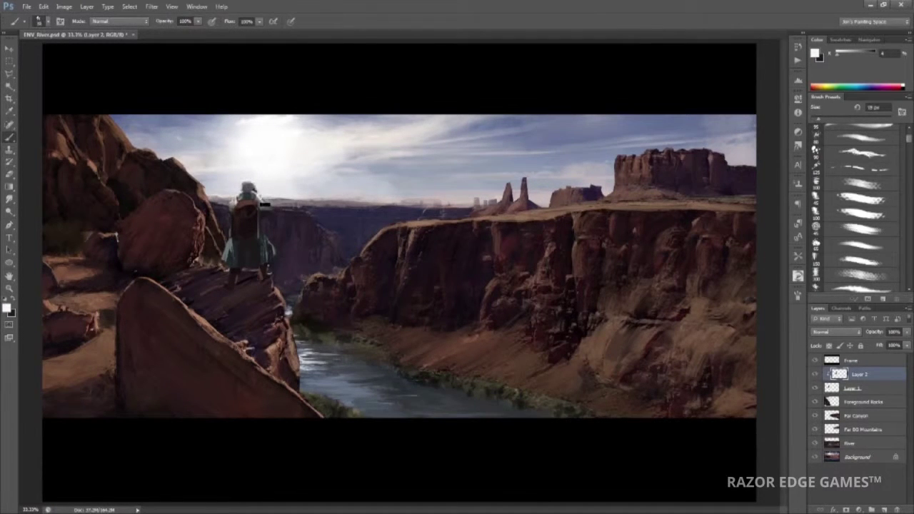
# Merge the figure's paint layer into its silhouette layer and tone down its colour with Hue/Saturation
pyautogui.hotkey('ctrl', 'e')
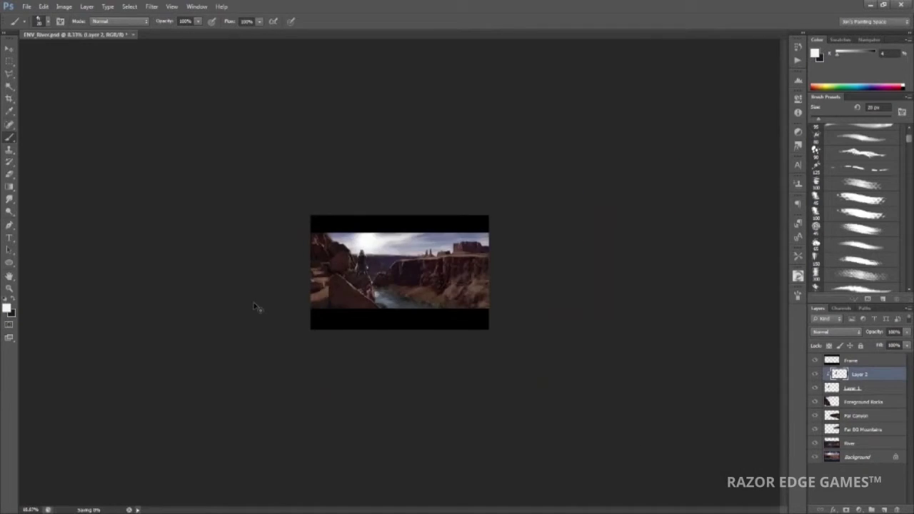
pyautogui.click(865, 387)
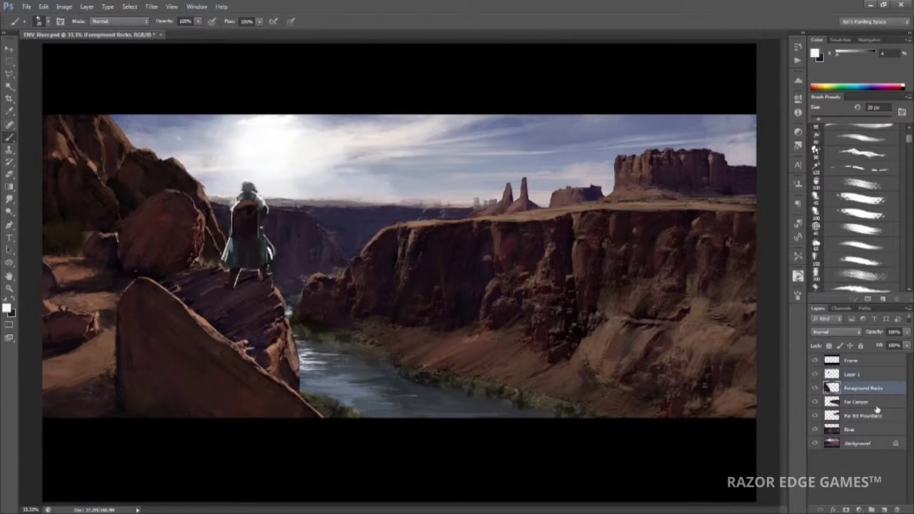
pyautogui.click(850, 374)
pyautogui.hotkey('ctrl', 'u')
pyautogui.moveTo(610, 222); pyautogui.dragTo(592, 226)
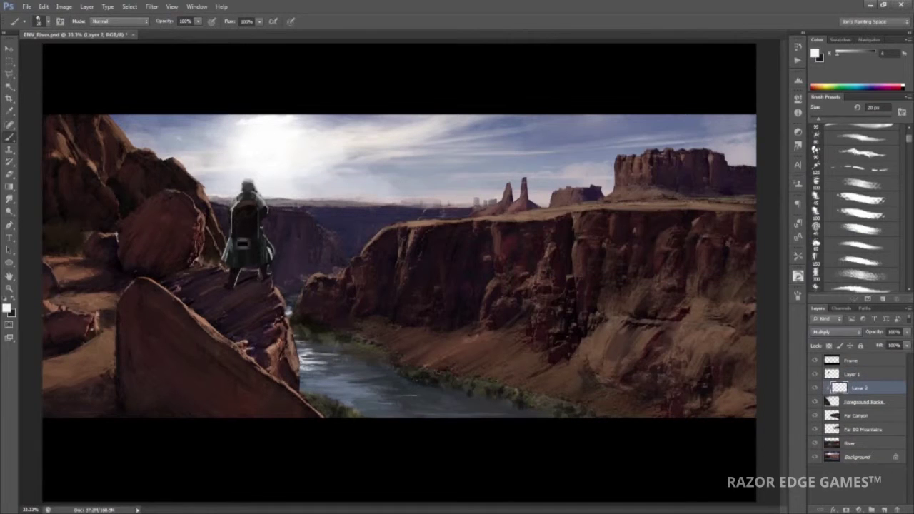
# Paint the figure's cast shadow on the ledge at 32% opacity on a Multiply layer clipped to Foreground Rocks, cleaning it with the Eraser
pyautogui.press('3')
pyautogui.press('1')
pyautogui.press(']')
pyautogui.press(']')
pyautogui.press(']')
pyautogui.press(']')
pyautogui.press(']')
pyautogui.press(']')
pyautogui.press(']')
pyautogui.press(']')
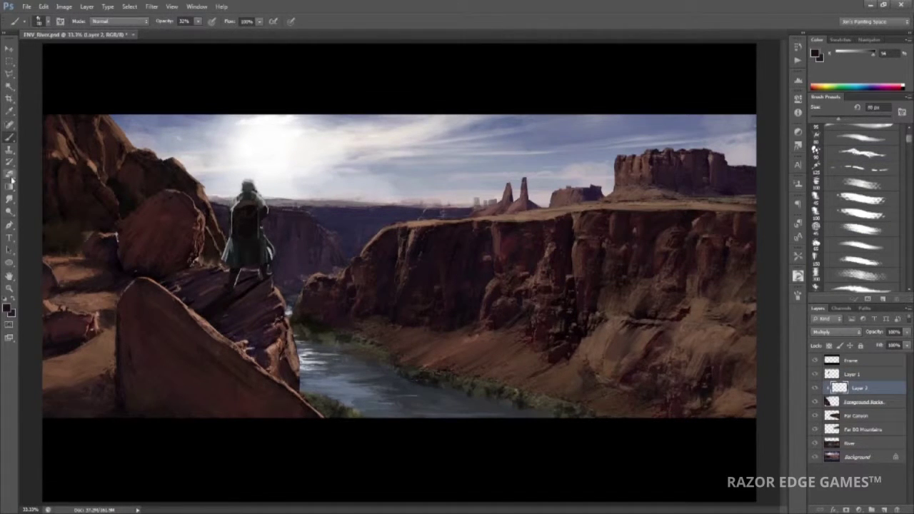
pyautogui.press('e')
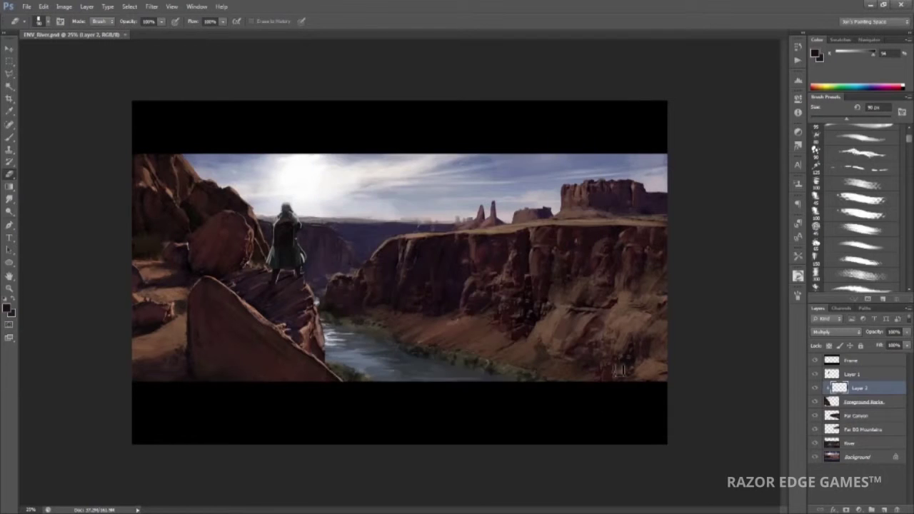
# Add a layer beneath Foreground Rocks, paint a thin dark line spanning the distant canyon, and trim it with the Eraser
pyautogui.hotkey('alt', '[')
pyautogui.hotkey('alt', '[')
pyautogui.hotkey('ctrl', 'shift', 'alt', 'n')
pyautogui.press('b')
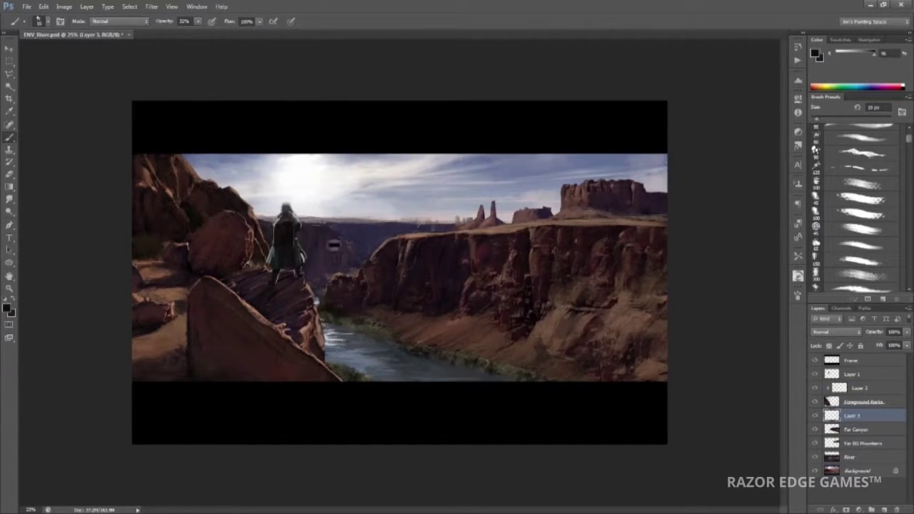
pyautogui.press('e')
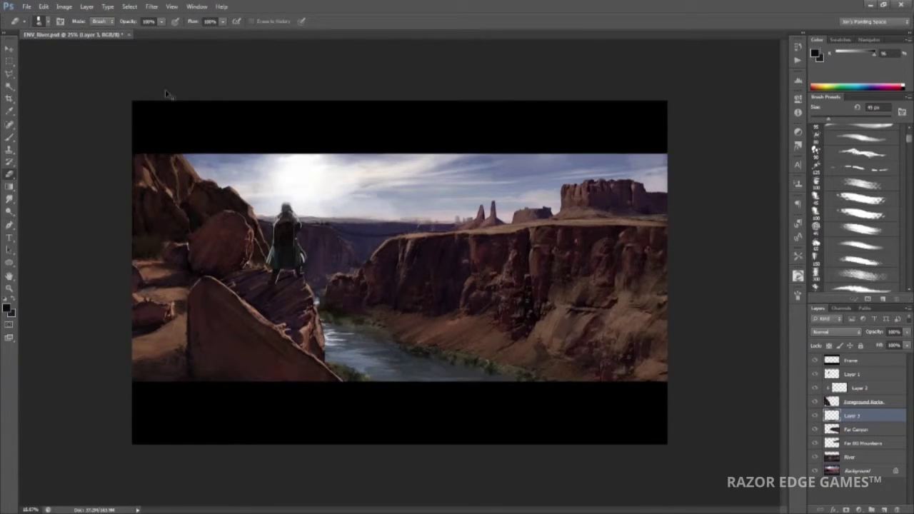
# Open the reference photos, including the riveted gas sphere image, and activate the lasso tool
pyautogui.hotkey('ctrl', '+')
pyautogui.hotkey('ctrl', 'o')
pyautogui.press('Escape')
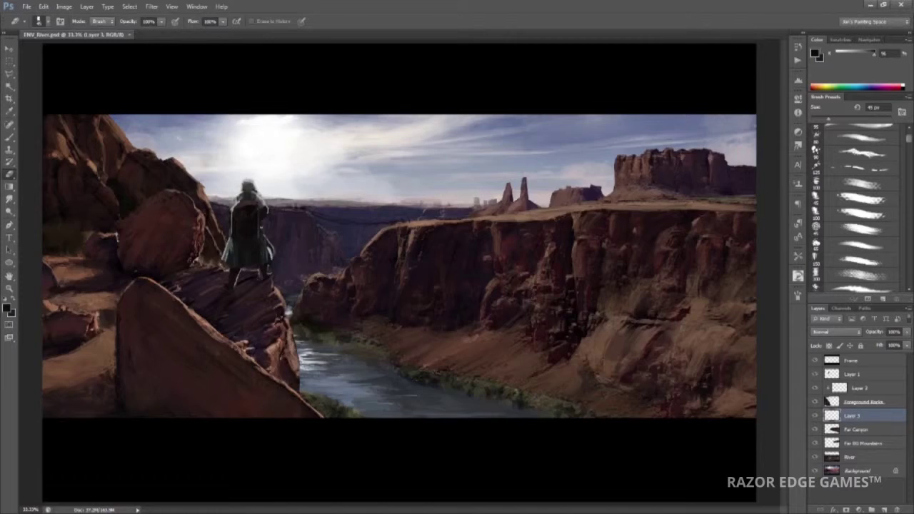
pyautogui.press('l')
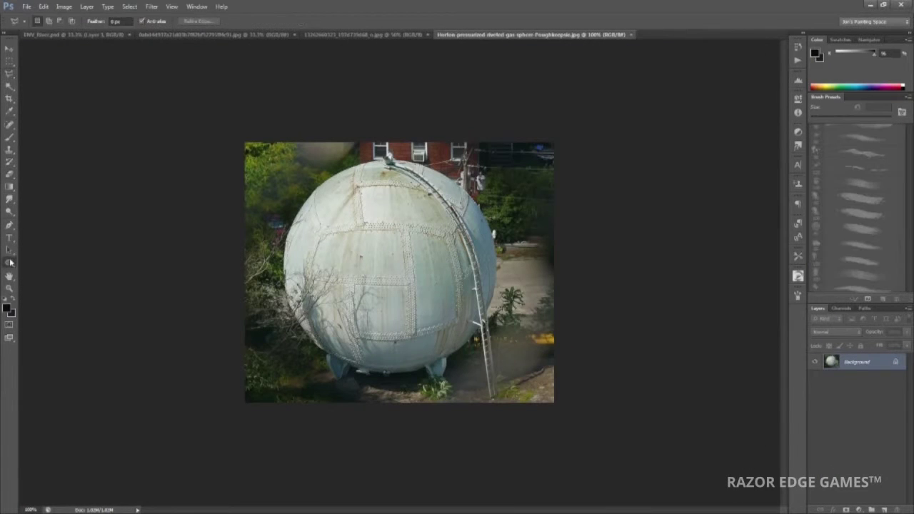
# Make an elliptical selection around the riveted gas sphere and transform it to fit the sphere's outline
pyautogui.rightClick(9, 61)
pyautogui.click(53, 68)
pyautogui.moveTo(302, 160); pyautogui.dragTo(474, 372)
pyautogui.click(129, 6)
pyautogui.click(150, 147)
pyautogui.moveTo(301, 266); pyautogui.dragTo(284, 265)
pyautogui.moveTo(474, 265); pyautogui.dragTo(496, 265)
pyautogui.press('Return')
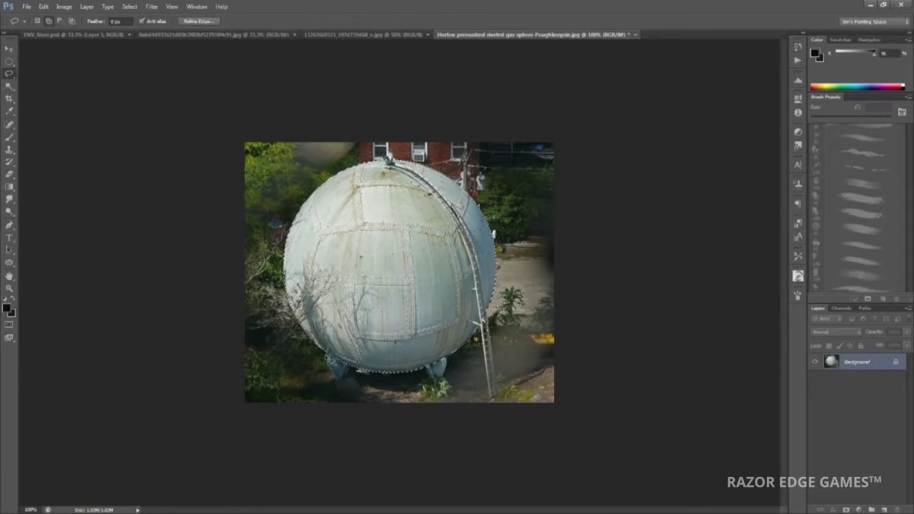
# Copy the selected gas sphere to its own layer and bring it into ENV_River.psd
pyautogui.hotkey('ctrl', 'j')
pyautogui.press('v')
pyautogui.moveTo(389, 264); pyautogui.dragTo(460, 236)
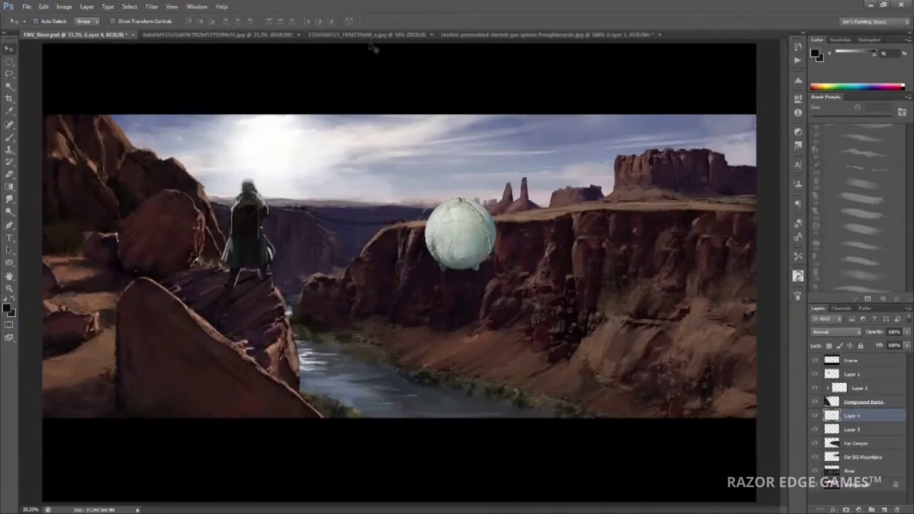
# Fit an elliptical selection to the polished metal sphere in its reference photo and bring the cutout into ENV_River.psd
pyautogui.click(285, 34)
pyautogui.click(129, 6)
pyautogui.click(150, 146)
pyautogui.moveTo(277, 283); pyautogui.dragTo(272, 282)
pyautogui.moveTo(509, 196); pyautogui.dragTo(532, 149)
pyautogui.moveTo(392, 379); pyautogui.dragTo(391, 401)
pyautogui.moveTo(532, 275); pyautogui.dragTo(527, 275)
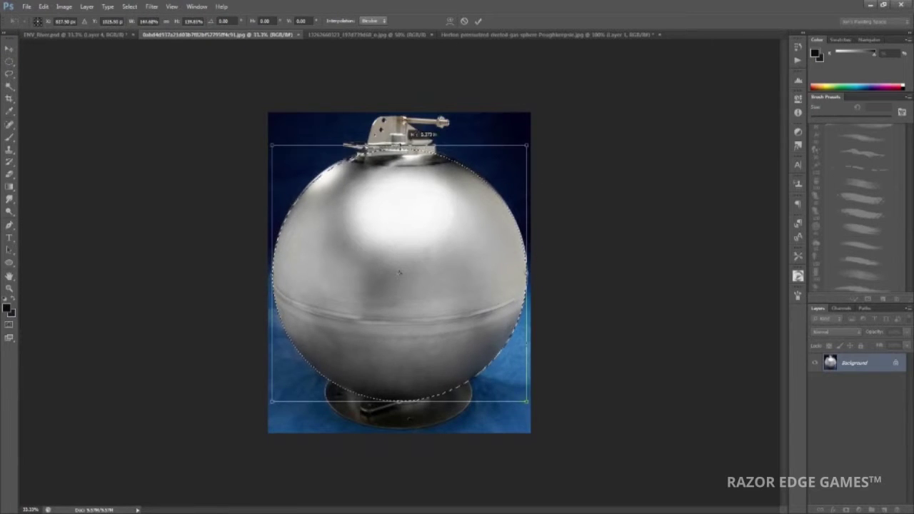
pyautogui.press('Return')
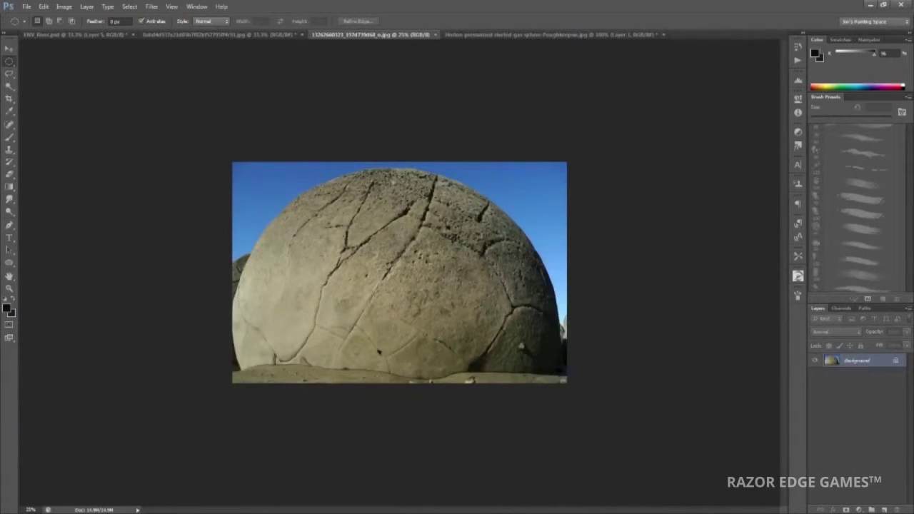
# Select the round cracked boulder with a fitted ellipse, refine the selection, and bring the cutout into ENV_River.psd
pyautogui.click(129, 6)
pyautogui.click(150, 146)
pyautogui.moveTo(253, 271); pyautogui.dragTo(248, 271)
pyautogui.moveTo(534, 275); pyautogui.dragTo(548, 283)
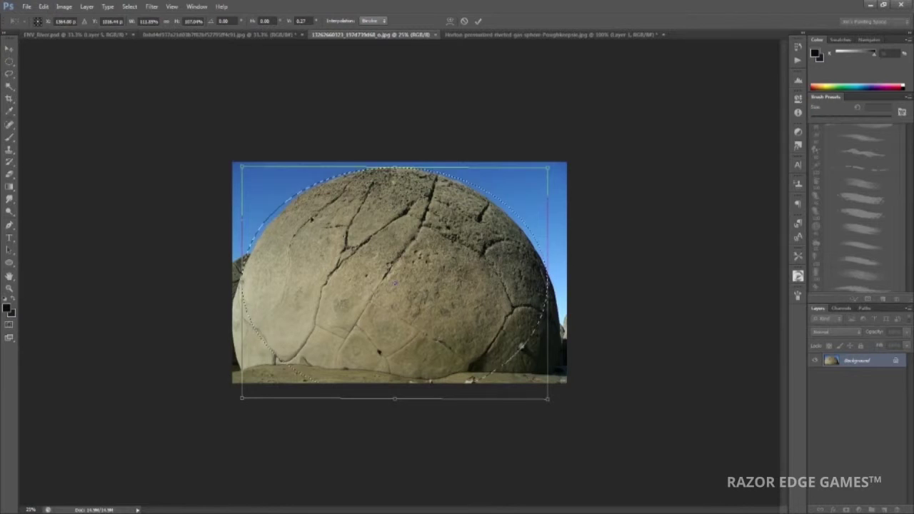
pyautogui.press('Return')
pyautogui.press('l')
pyautogui.hotkey('ctrl', 'shift', 'i')
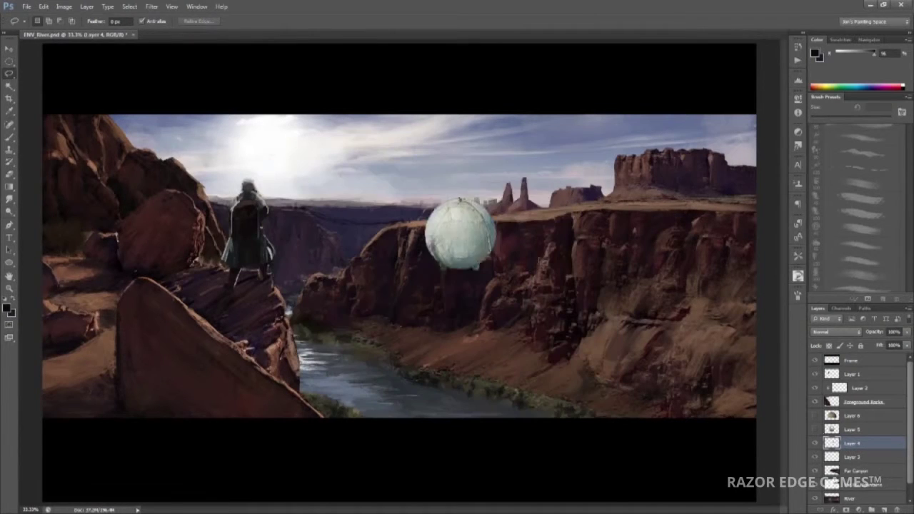
# Shrink the gas sphere and set it on the far mesa near the butte, with its layer beneath Far Canyon
pyautogui.hotkey('ctrl', 't')
pyautogui.moveTo(500, 214); pyautogui.dragTo(602, 192)
pyautogui.press('Return')
pyautogui.scroll(-2, 857, 442)
pyautogui.keyDown('shift'); pyautogui.click(853, 455); pyautogui.keyUp('shift')
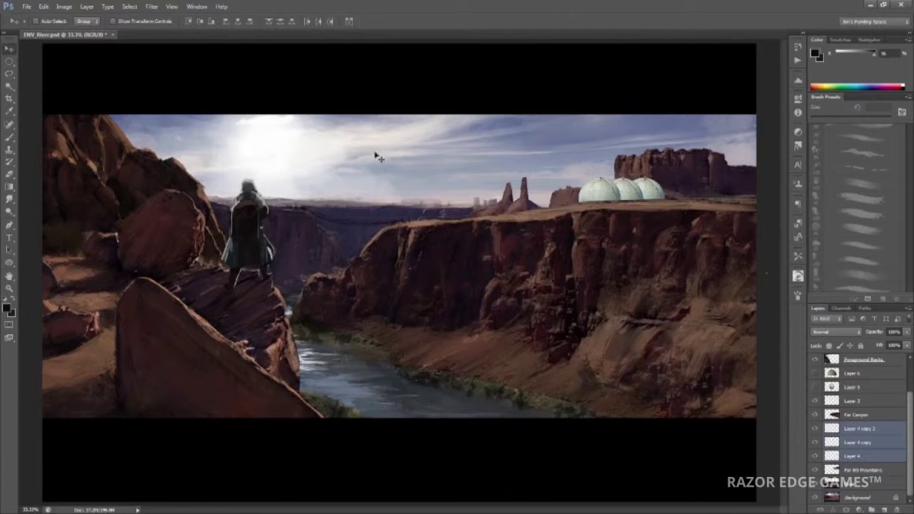
# Scale down the metal sphere on Layer 5 and align it with the dome on the mesa
pyautogui.click(853, 386)
pyautogui.hotkey('ctrl', 't')
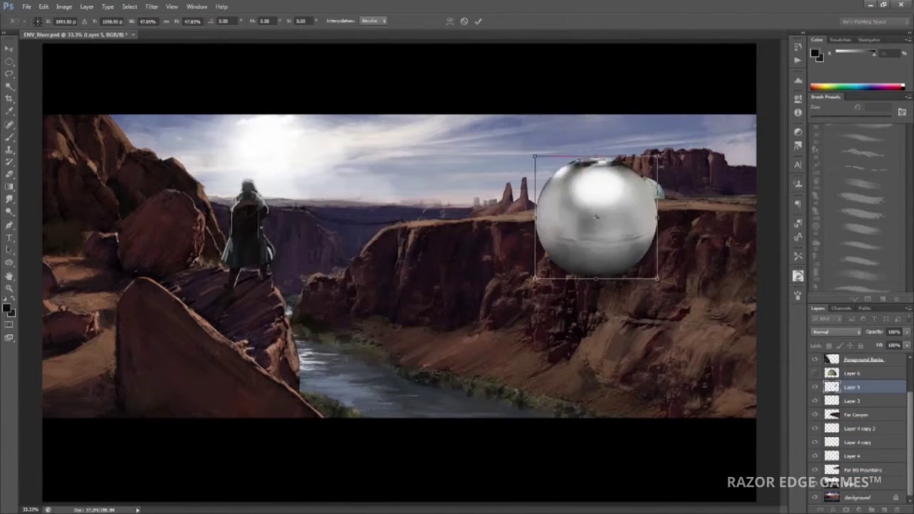
pyautogui.moveTo(596, 214); pyautogui.dragTo(646, 204)
pyautogui.press('Return')
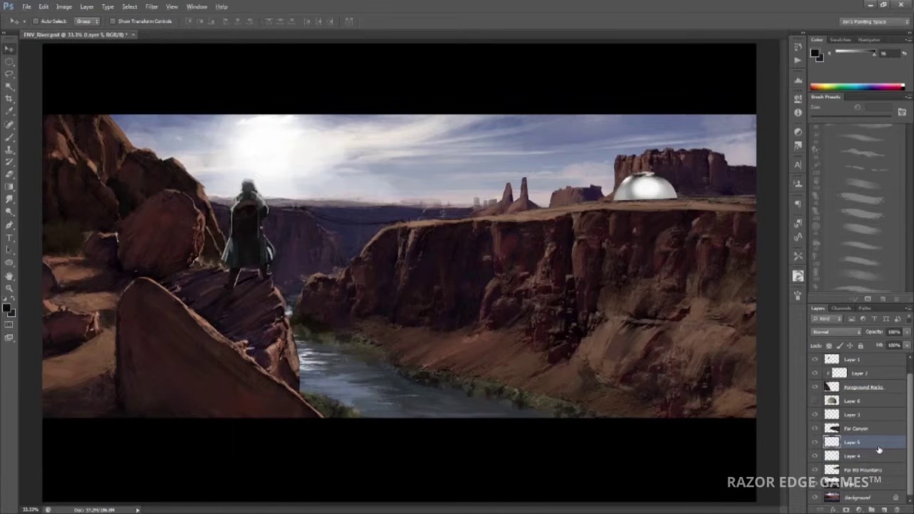
pyautogui.hotkey('ctrl', 't')
pyautogui.moveTo(642, 203); pyautogui.dragTo(649, 190)
pyautogui.press('Return')
# Blend the metal sphere over the dome as a clipped Overlay layer and merge it into Layer 4
pyautogui.click(837, 332)
pyautogui.click(832, 321)
pyautogui.hotkey('ctrl', '+')
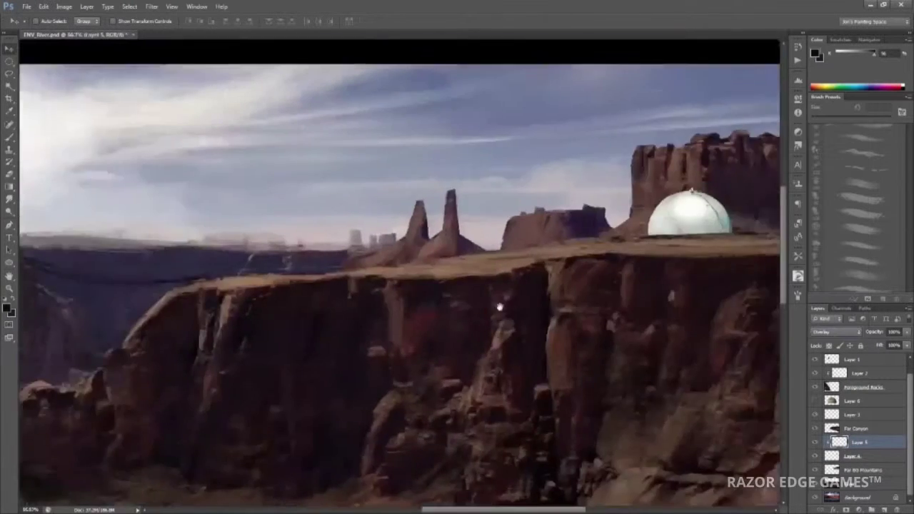
pyautogui.hotkey('shift', '+')
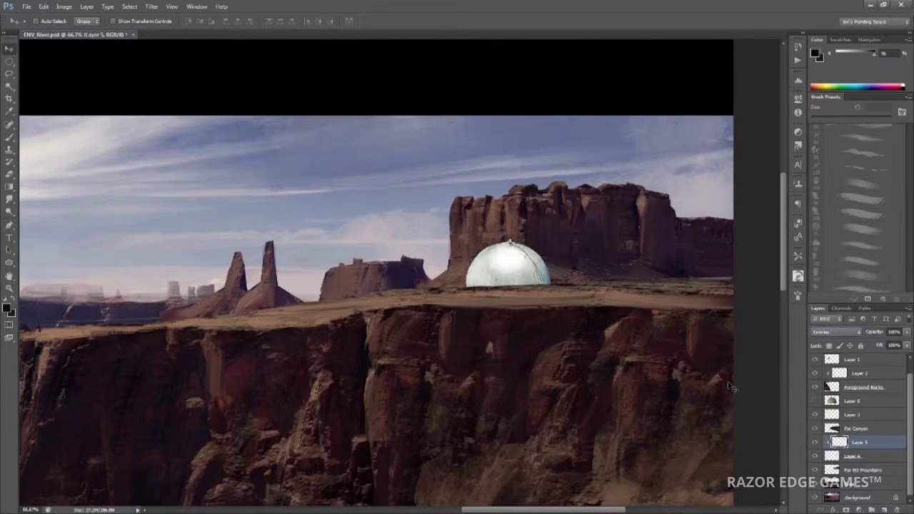
pyautogui.hotkey('ctrl', 'e')
# Move the boulder layer beneath Far Canyon, scale it over the dome, and clip it to the dome
pyautogui.moveTo(851, 414); pyautogui.dragTo(851, 449)
pyautogui.hotkey('ctrl', '-')
pyautogui.hotkey('ctrl', 't')
pyautogui.moveTo(347, 106); pyautogui.dragTo(657, 192)
pyautogui.press('Return')
pyautogui.hotkey('ctrl', 'alt', 'g')
# Step through blend modes for the clipped boulder texture to work its cracks into the dome's surface
pyautogui.hotkey('ctrl', '+')
pyautogui.hotkey('shift', '+')
pyautogui.hotkey('shift', '+')
pyautogui.hotkey('shift', '+')
pyautogui.hotkey('shift', '+')
pyautogui.hotkey('shift', '+')
pyautogui.hotkey('shift', '+')
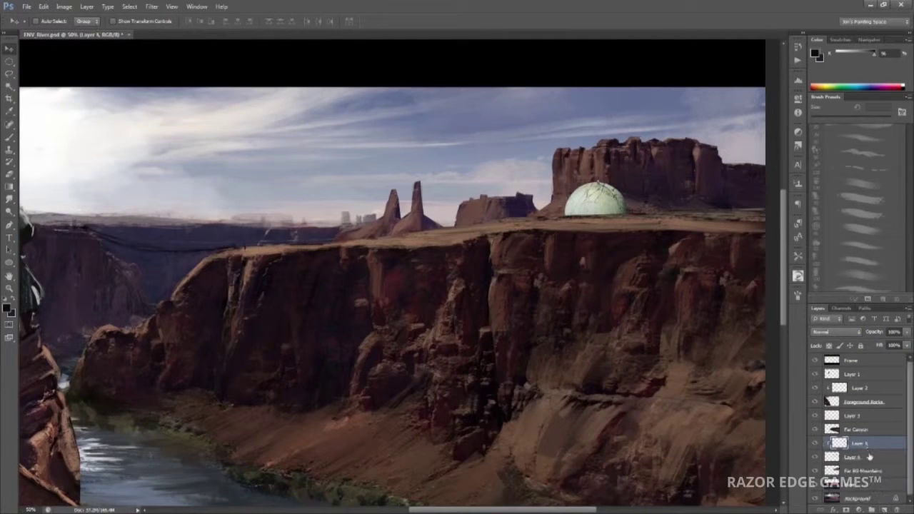
# Paint over the dome on a clipped layer with a small 32% opacity brush and merge the paint down
pyautogui.press('3')
pyautogui.press('2')
pyautogui.press('[')
pyautogui.keyDown('alt'); pyautogui.click(620, 223); pyautogui.keyUp('alt')
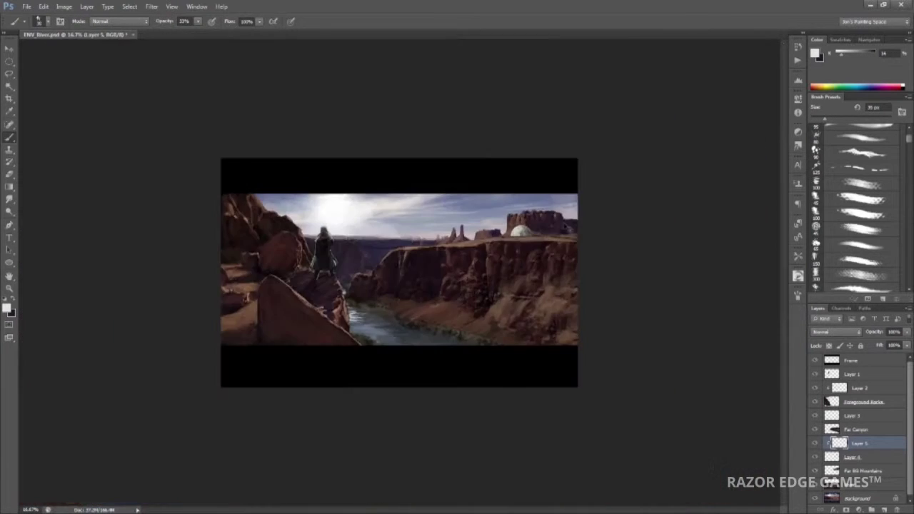
pyautogui.hotkey('ctrl', '+')
pyautogui.hotkey('ctrl', '+')
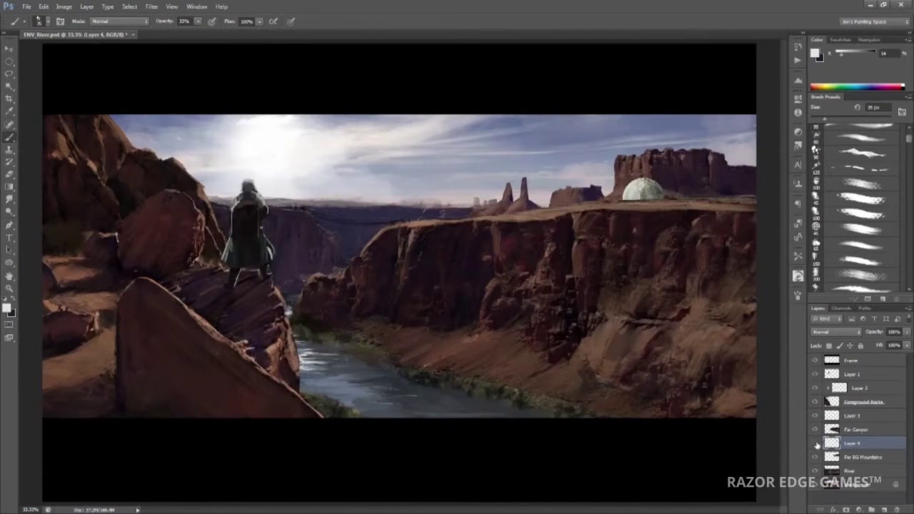
# Duplicate the dome twice, arrange the resized copies in a row on the mesa, and adjust the original's Hue/Saturation
pyautogui.hotkey('ctrl', 'j')
pyautogui.hotkey('ctrl', 't')
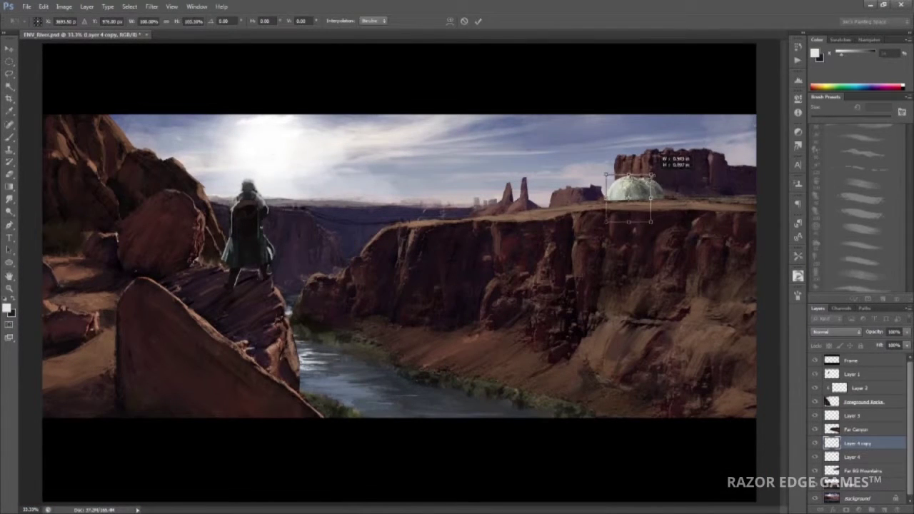
pyautogui.press('Return')
pyautogui.hotkey('ctrl', 'j')
pyautogui.hotkey('ctrl', 't')
pyautogui.moveTo(638, 193); pyautogui.dragTo(627, 187)
pyautogui.press('Return')
pyautogui.click(857, 470)
pyautogui.hotkey('ctrl', 'u')
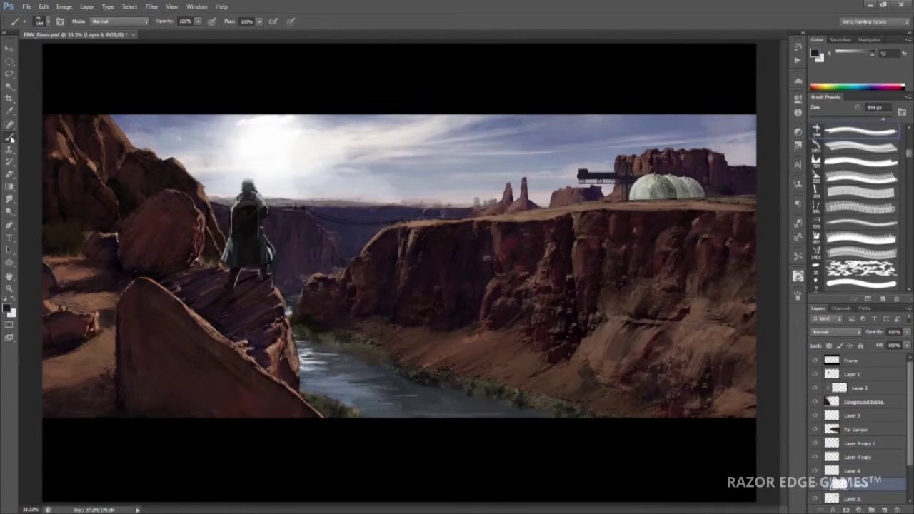
# Fill the layer clipped to the overhanging structure with orange and paint detail on it using a small brush
pyautogui.click(7, 308)
pyautogui.click(576, 121)
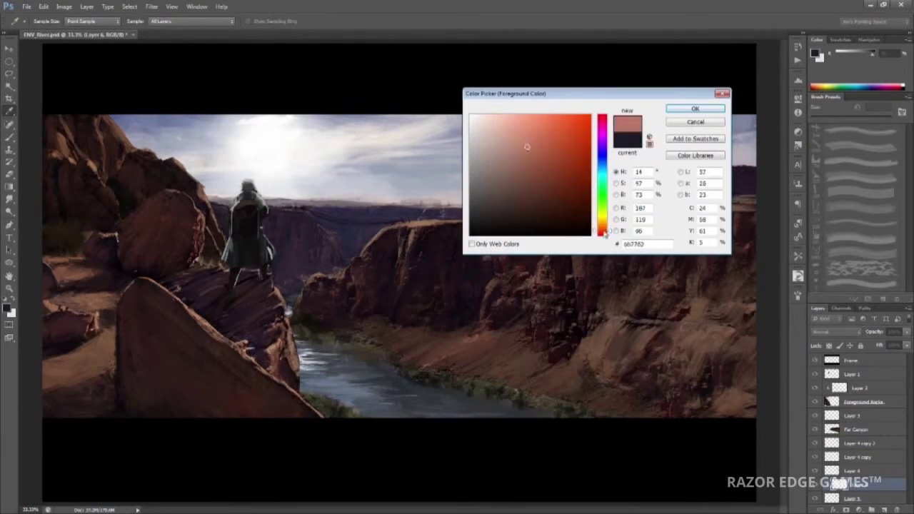
pyautogui.click(574, 131)
pyautogui.click(698, 107)
pyautogui.hotkey('alt', 'BackSpace')
pyautogui.scroll(3, 907, 154)
pyautogui.moveTo(628, 163)
pyautogui.mouseDown()
pyautogui.moveTo(630, 200)
pyautogui.moveTo(597, 171)
pyautogui.mouseUp()
pyautogui.keyDown('alt'); pyautogui.click(594, 169); pyautogui.keyUp('alt')
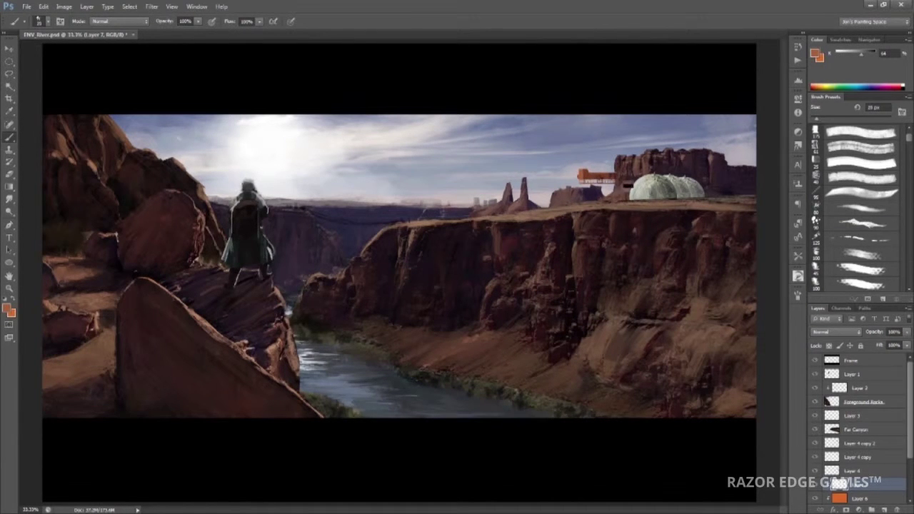
# Merge the orange structure's layers into one layer and the three domes into another
pyautogui.scroll(-3, 626, 96)
pyautogui.scroll(2, 627, 96)
pyautogui.hotkey('ctrl', 'u')
pyautogui.press('Escape')
pyautogui.hotkey('ctrl', 'e')
pyautogui.hotkey('ctrl', 'u')
pyautogui.press('Escape')
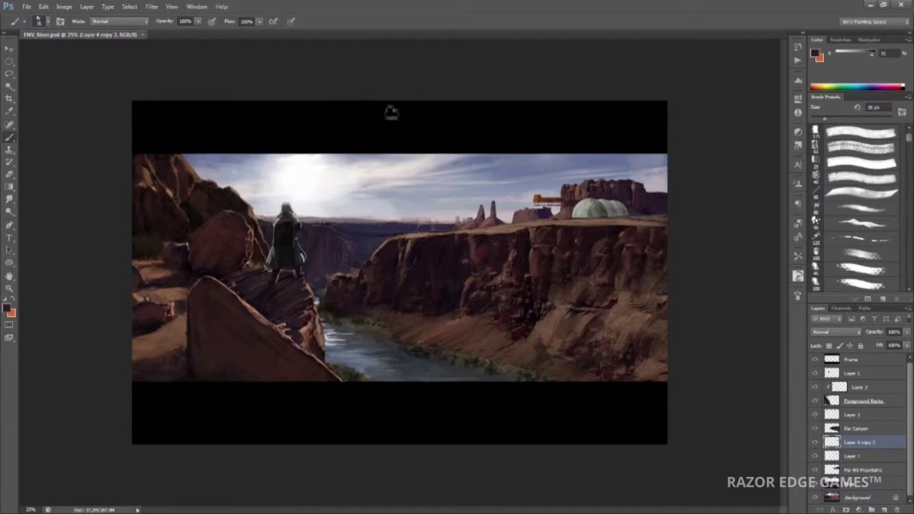
# Add a layer clipped to the thin canyon-spanning line, paint light accents on it, and clean them with the Eraser
pyautogui.click(856, 415)
pyautogui.hotkey('ctrl', 'shift', 'alt', 'n')
pyautogui.press('e')
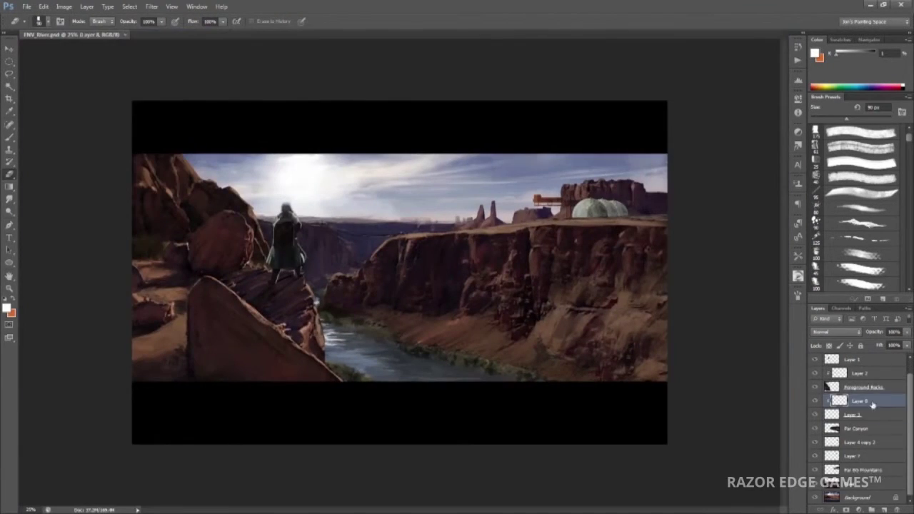
# Organize the layers as Structure, Rope Bridge, Little Dude and Dude Shadow, and flip the whole canvas horizontally
pyautogui.click(860, 456)
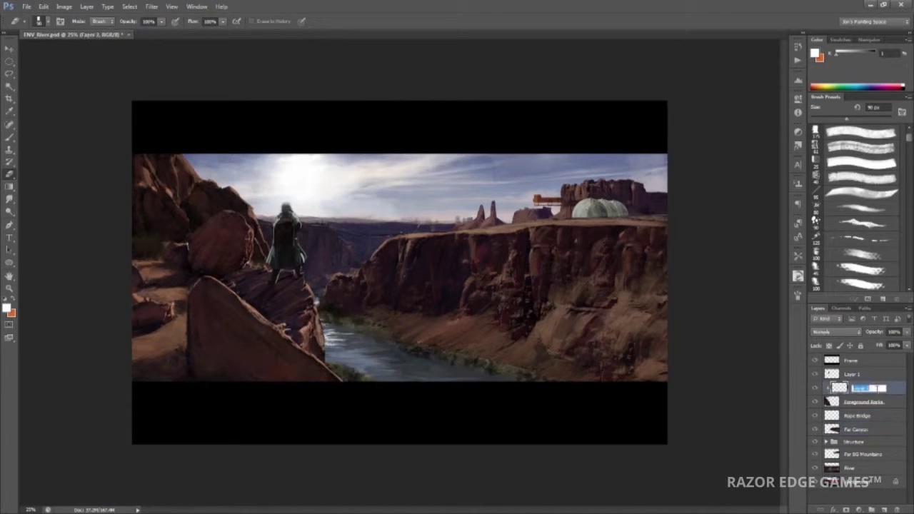
pyautogui.click(63, 7)
pyautogui.moveTo(143, 93)
pyautogui.click(200, 133)
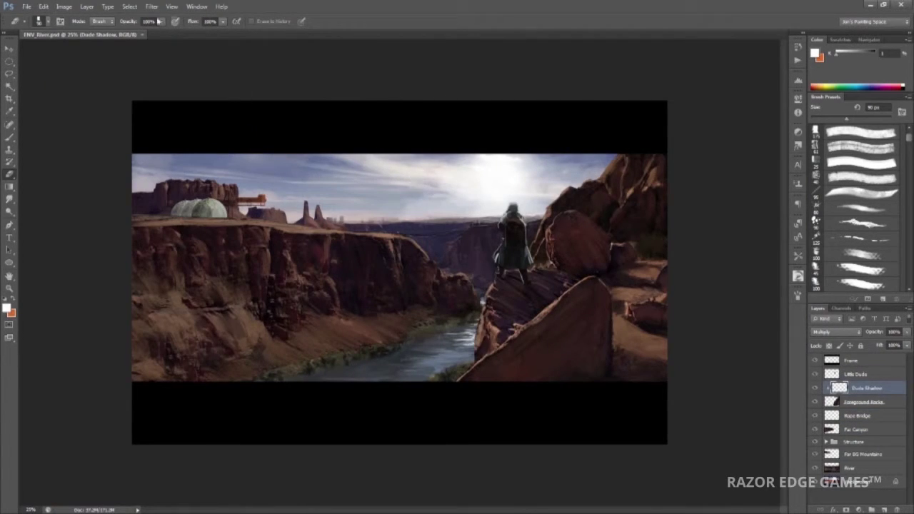
# Add Curves and Photo Filter adjustment layers above Little Dude and change the filter preset to tint the scene
pyautogui.moveTo(743, 170); pyautogui.dragTo(750, 180)
pyautogui.hotkey('ctrl', 'alt', 'shift', 'f')
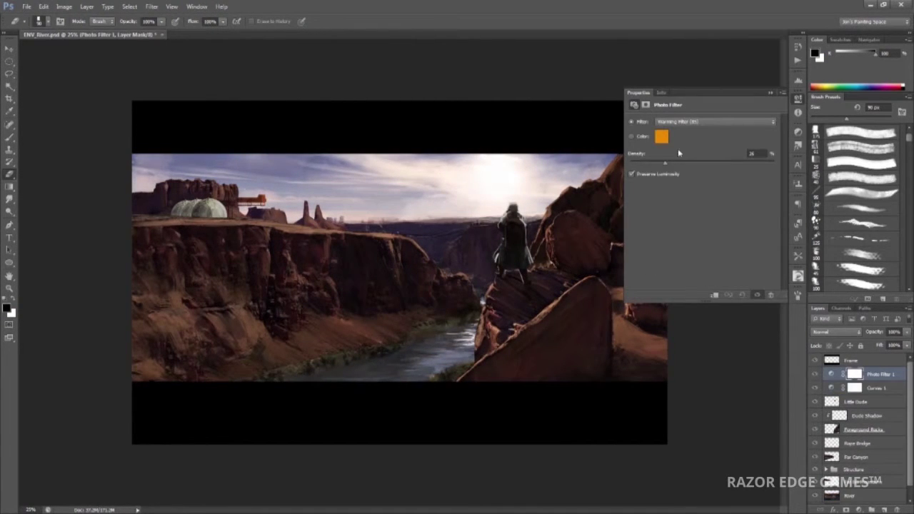
pyautogui.click(678, 122)
pyautogui.click(679, 143)
# Stamp the visible artwork into a new layer above Photo Filter 1 and save the document
pyautogui.click(815, 360)
pyautogui.click(815, 360)
pyautogui.hotkey('ctrl', 'shift', 'alt', 'n')
pyautogui.click(151, 6)
pyautogui.press('Escape')
pyautogui.scroll(-5, 585, 343)
pyautogui.hotkey('ctrl', 's')
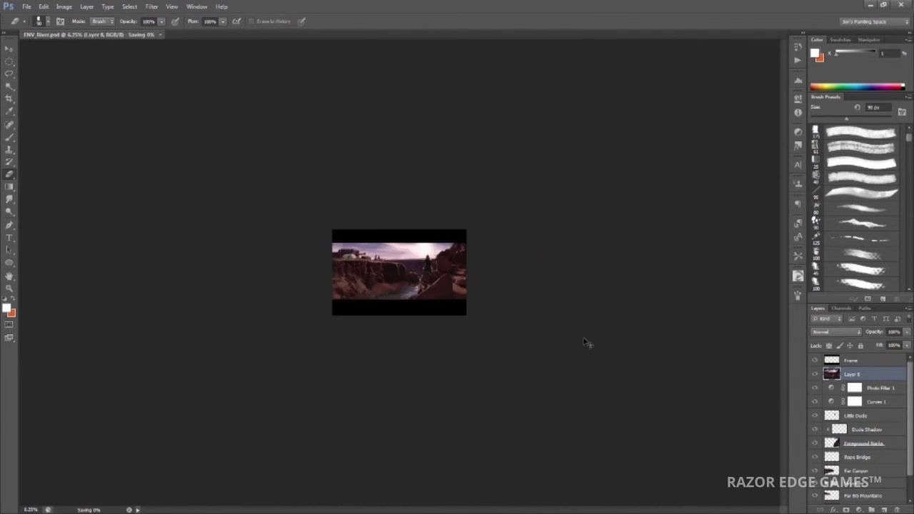
# Add a layer, paint a pale glow around the sun with a 125 px brush, and merge it into Layer 8
pyautogui.scroll(4, 585, 342)
pyautogui.hotkey('ctrl', 'shift', 'alt', 'n')
pyautogui.scroll(-2, 856, 207)
pyautogui.press('b')
pyautogui.click(817, 183)
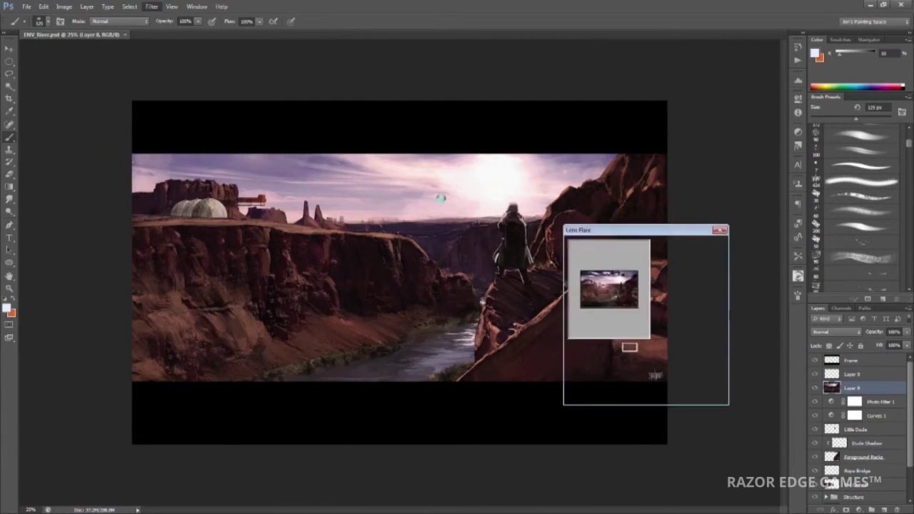
pyautogui.hotkey('ctrl', 'e')
# Apply a 50-300mm Zoom Lens Flare at 100% brightness over the sun and reduce Layer 8's opacity to just over half
pyautogui.click(151, 7)
pyautogui.moveTo(204, 138)
pyautogui.click(102, 171)
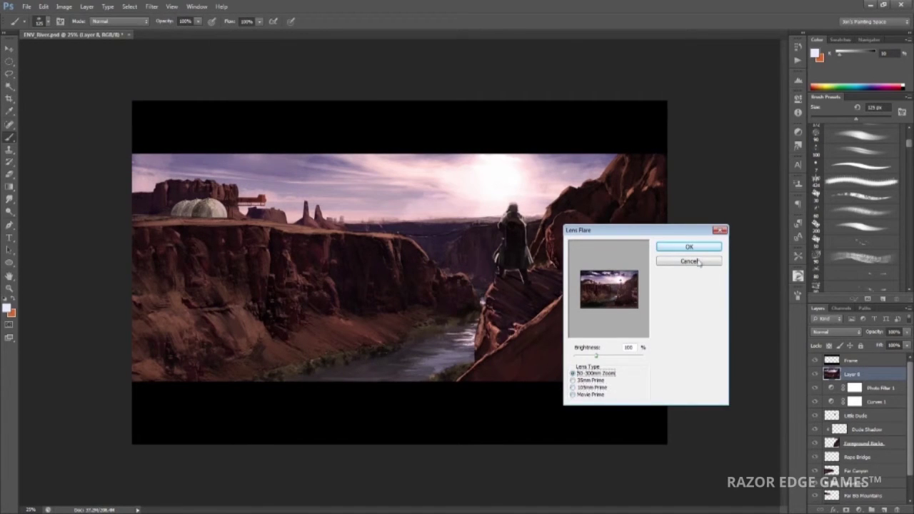
pyautogui.press('Return')
pyautogui.moveTo(906, 332); pyautogui.dragTo(887, 343)
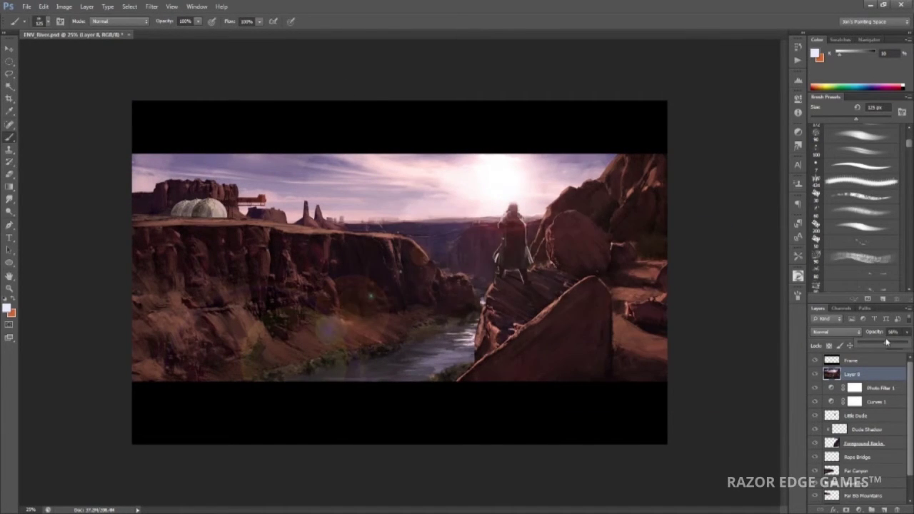
# Stamp the visible artwork into a new layer with the Frame hidden, show the Frame again, and sharpen the stamped layer
pyautogui.click(815, 360)
pyautogui.hotkey('ctrl', 'alt', 'shift', 'e')
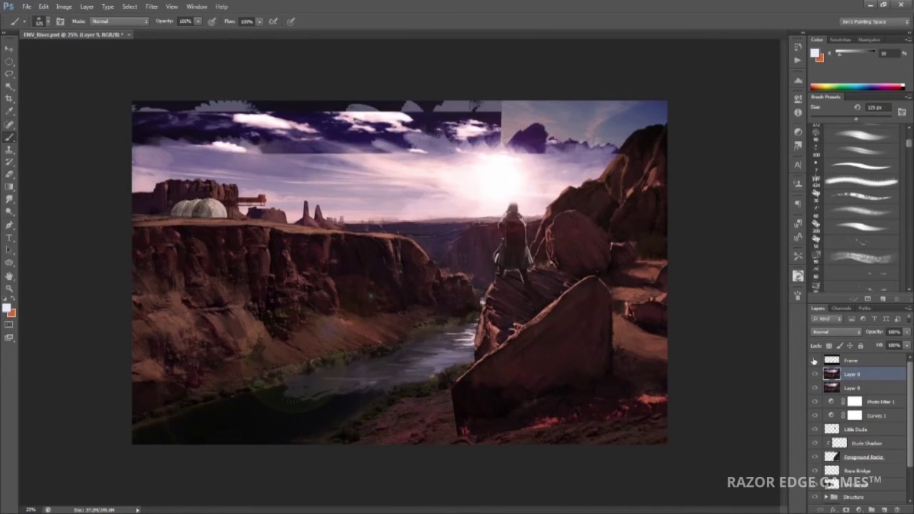
pyautogui.click(814, 360)
pyautogui.click(151, 6)
pyautogui.moveTo(161, 147)
pyautogui.click(107, 147)
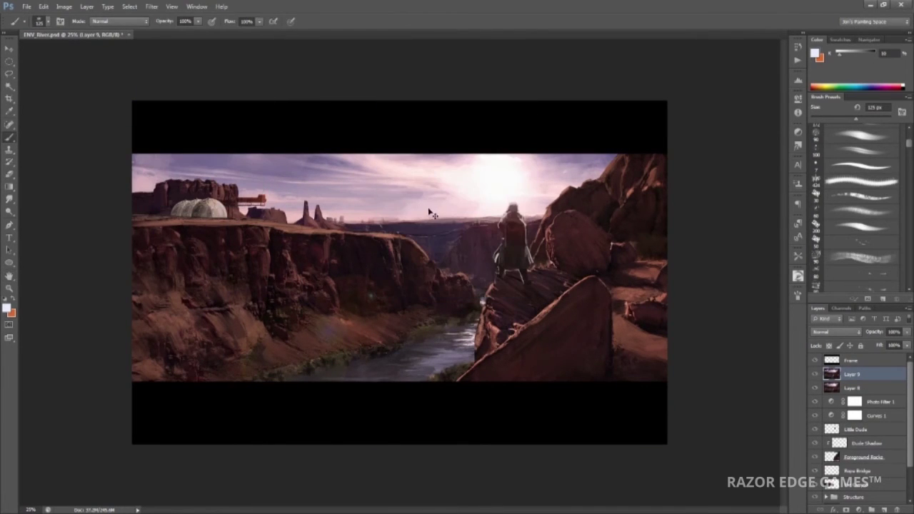
# Sign the artwork on a new layer with reduced opacity and save ENV_River.psd
pyautogui.hotkey('ctrl', 's')
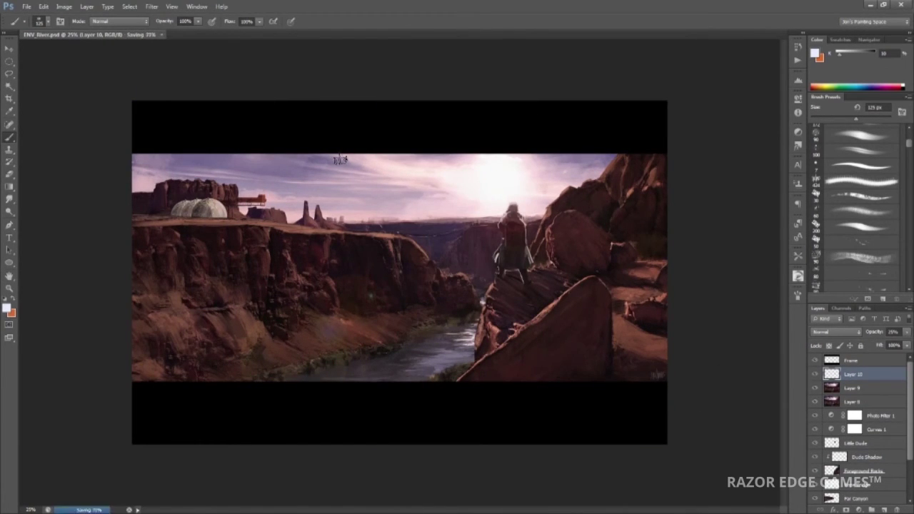
pyautogui.click(422, 199)
pyautogui.click(566, 155)
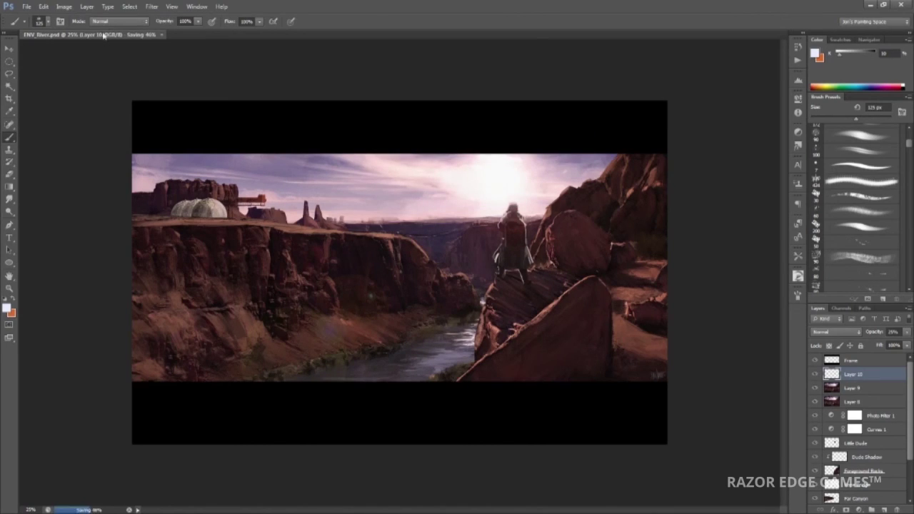